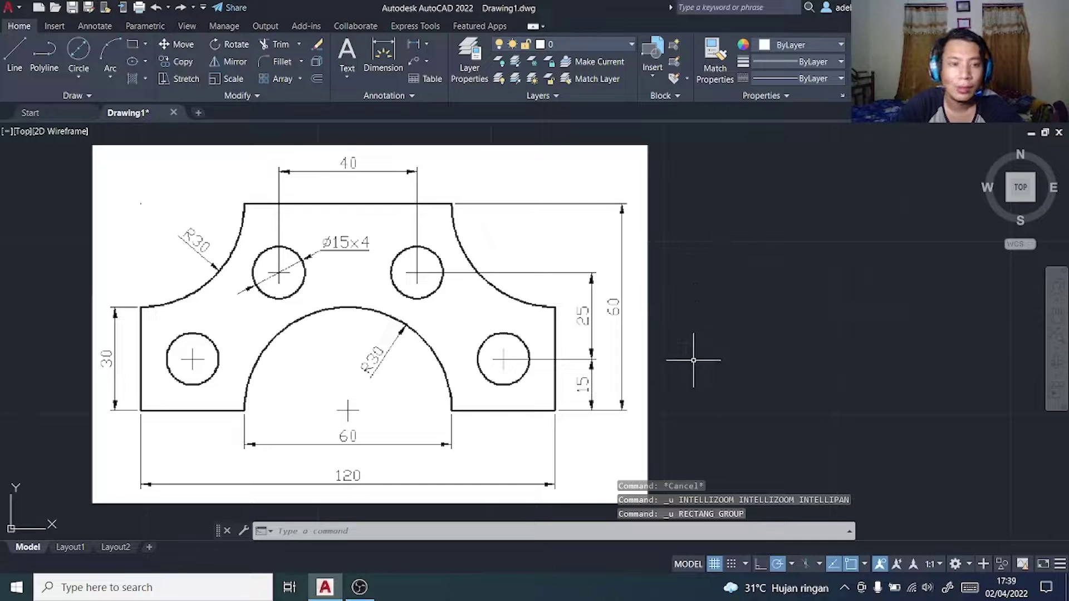
- Draw a 120 × 60 rectangle to the right of the reference image
{"action": "left_click", "coordinate": [511, 594]}
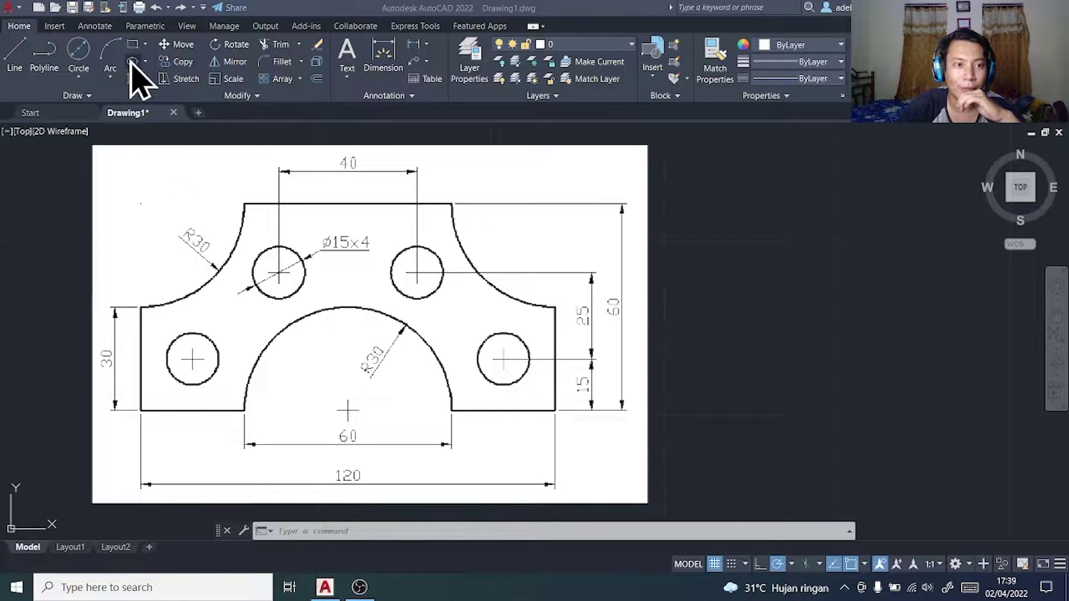
{"action": "right_click", "coordinate": [136, 45]}
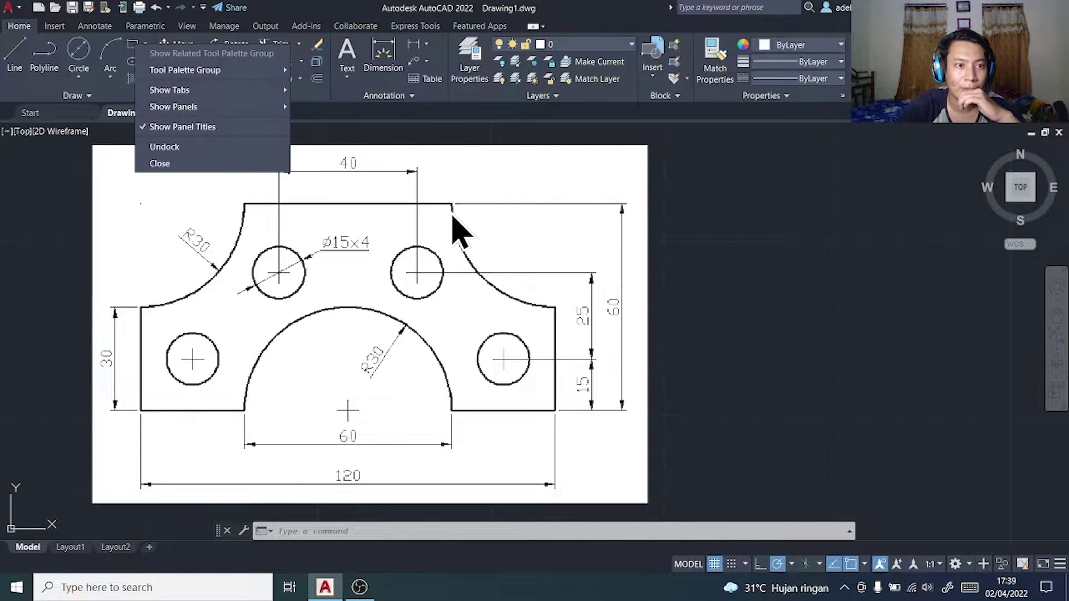
{"action": "left_click", "coordinate": [134, 49]}
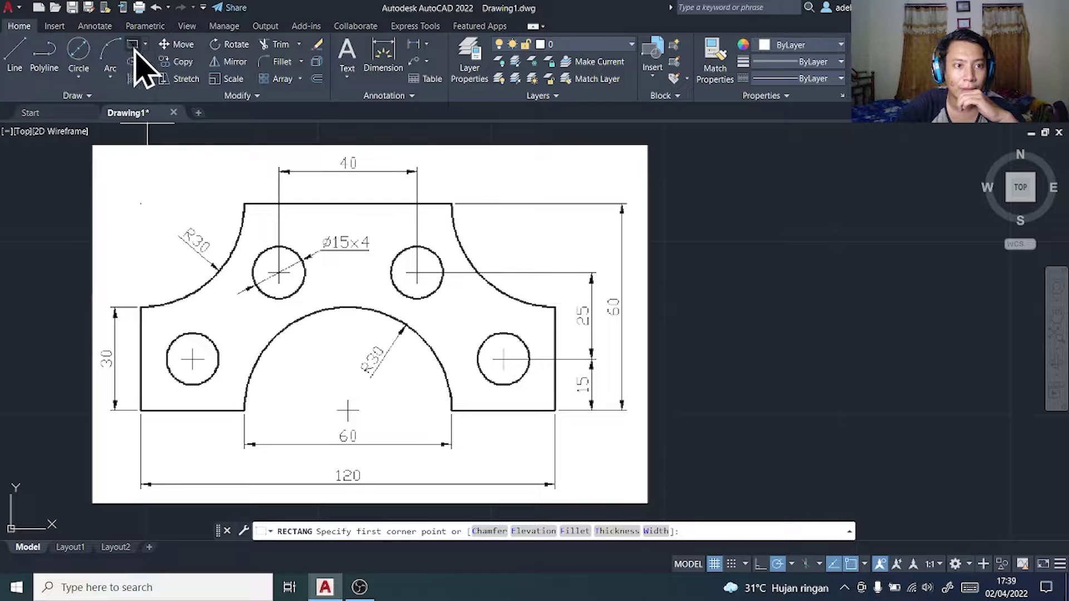
{"action": "left_click", "coordinate": [135, 50]}
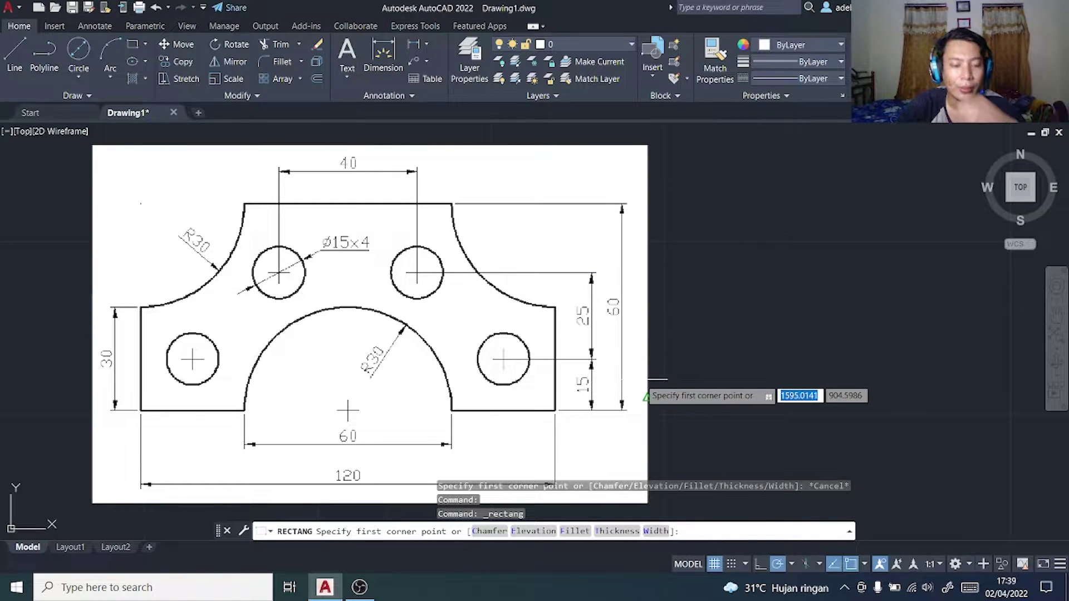
{"action": "key", "text": "Escape"}
{"action": "type", "text": "ct"}
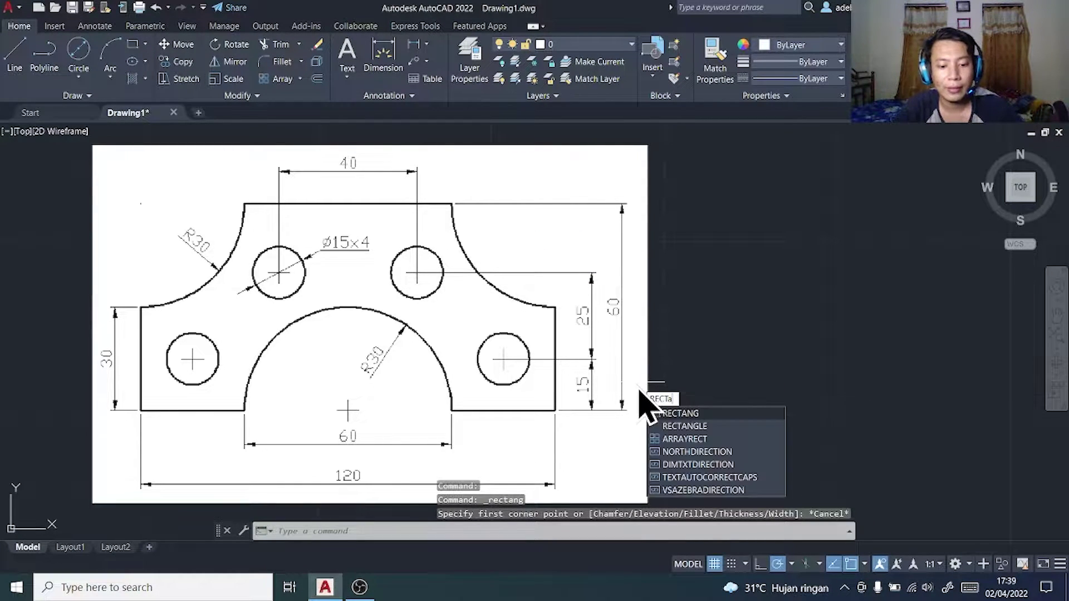
{"action": "type", "text": "ang"}
{"action": "key", "text": "Return"}
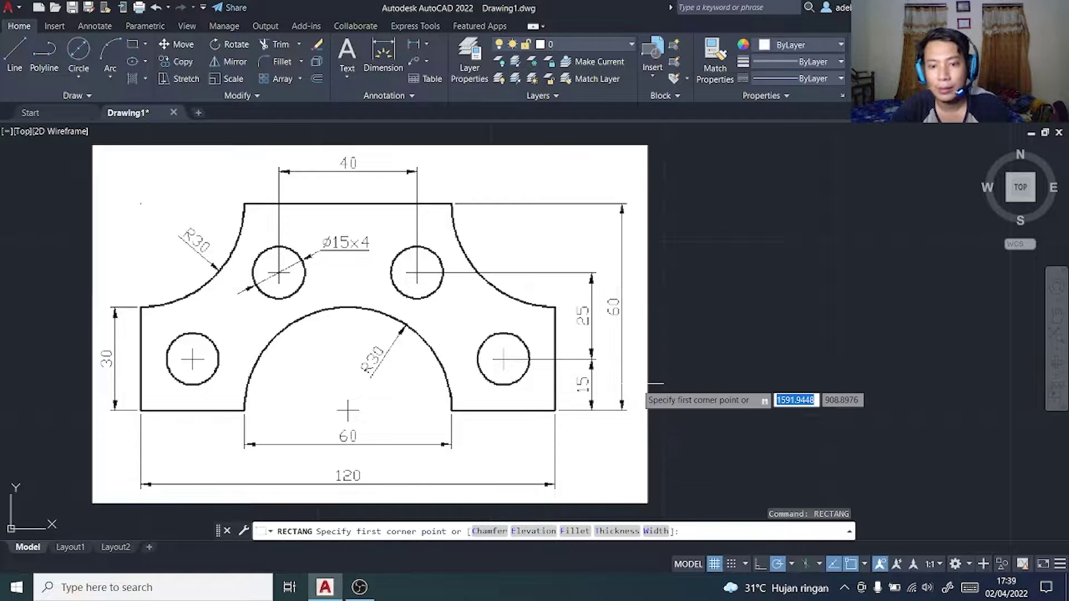
{"action": "left_click", "coordinate": [704, 500]}
{"action": "type", "text": "120"}
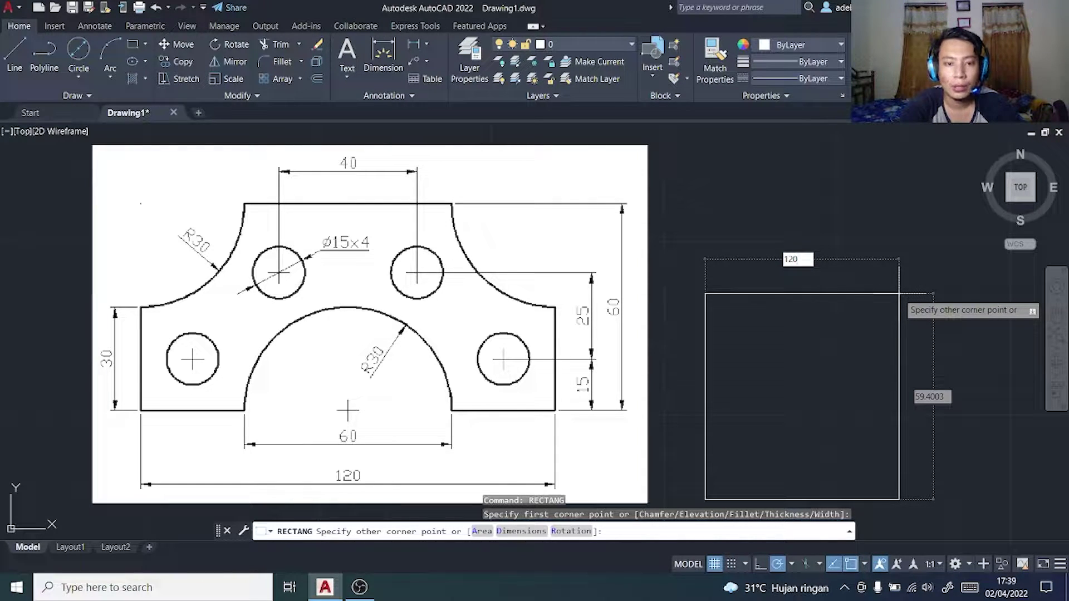
{"action": "key", "text": "Tab"}
{"action": "type", "text": "0"}
{"action": "key", "text": "Return"}
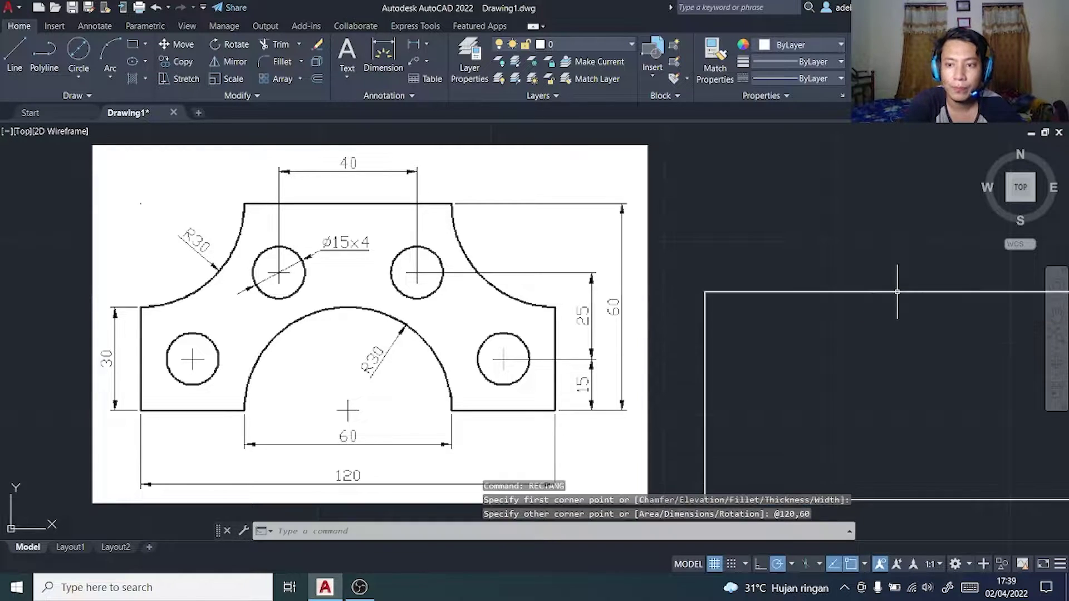
{"action": "scroll", "coordinate": [927, 358], "scroll_direction": "up", "scroll_amount": 2}
- Frame the reference image and rectangle side by side, then bring up the Circle options
{"action": "scroll", "coordinate": [932, 358], "scroll_direction": "down", "scroll_amount": 5}
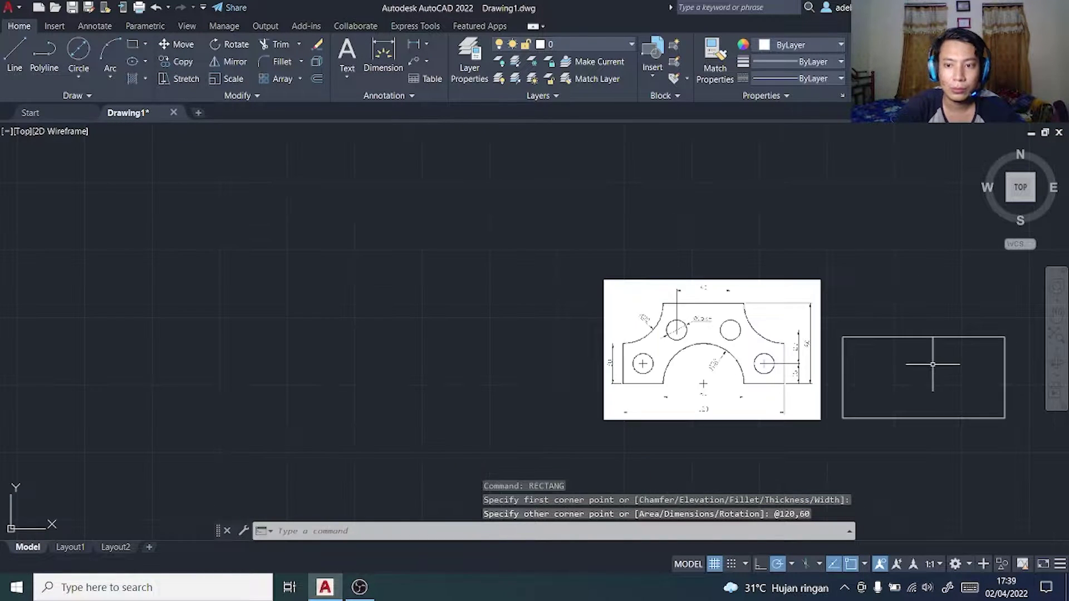
{"action": "scroll", "coordinate": [941, 370], "scroll_direction": "up", "scroll_amount": 1}
{"action": "key", "text": "Escape"}
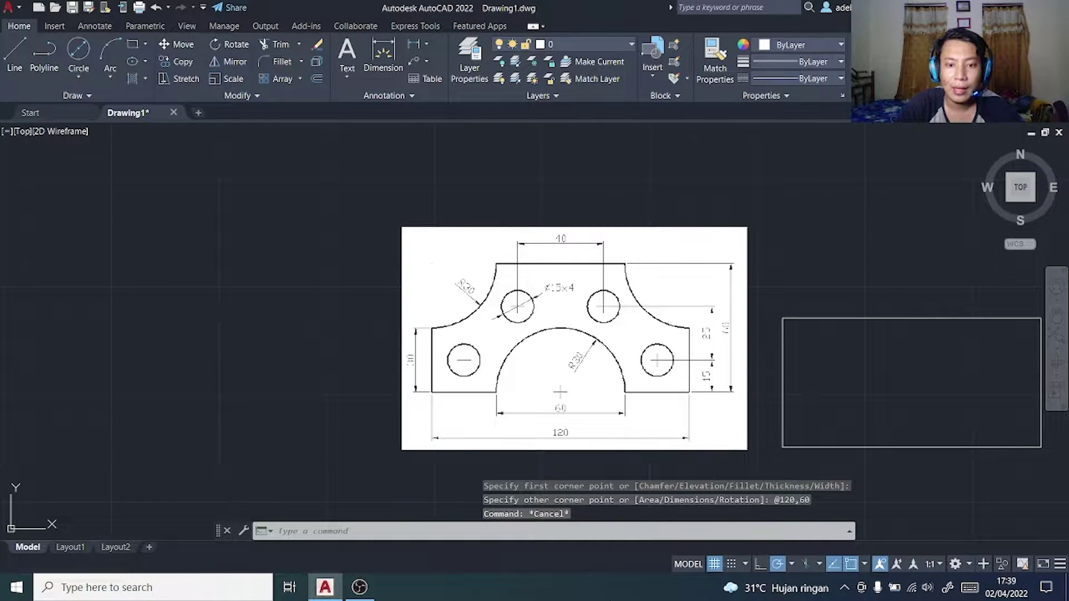
{"action": "scroll", "coordinate": [534, 337], "scroll_direction": "up", "scroll_amount": 2}
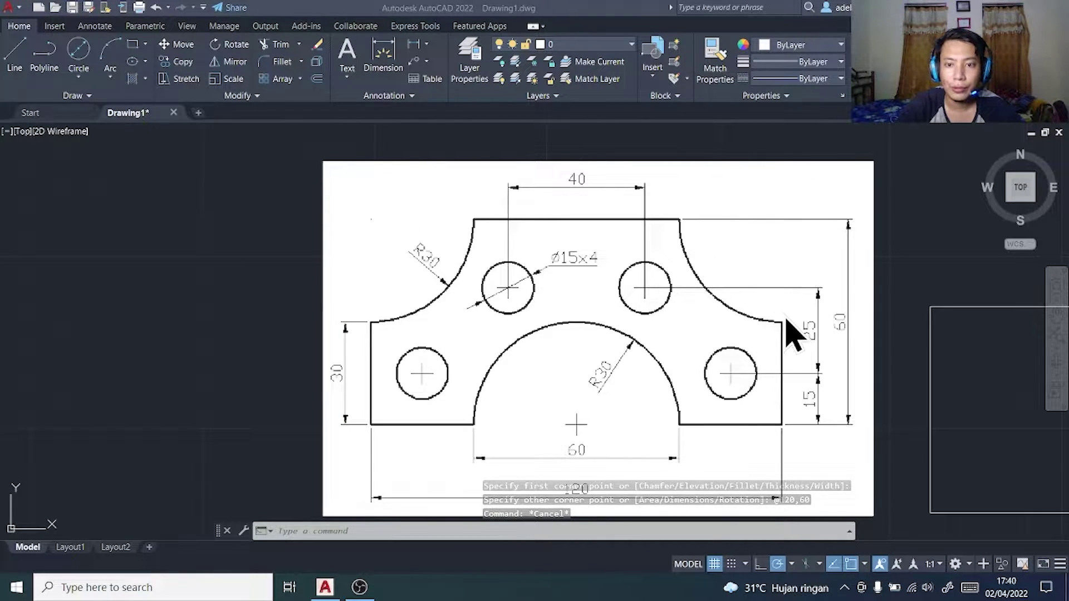
{"action": "scroll", "coordinate": [839, 328], "scroll_direction": "down", "scroll_amount": 2}
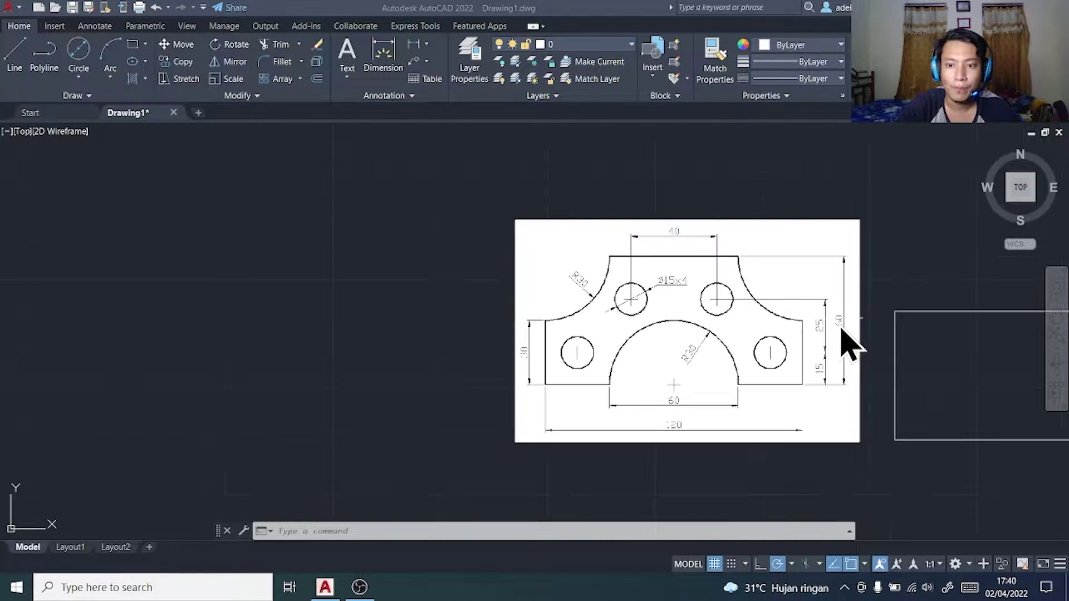
{"action": "middle_click_drag", "start_coordinate": [967, 358], "coordinate": [695, 350]}
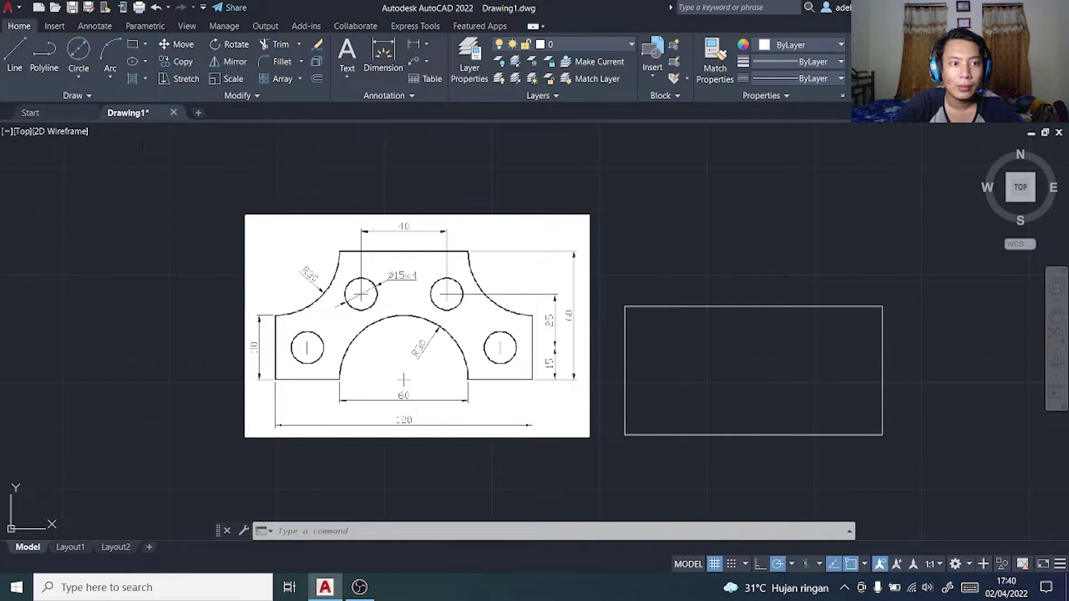
{"action": "left_click", "coordinate": [82, 79]}
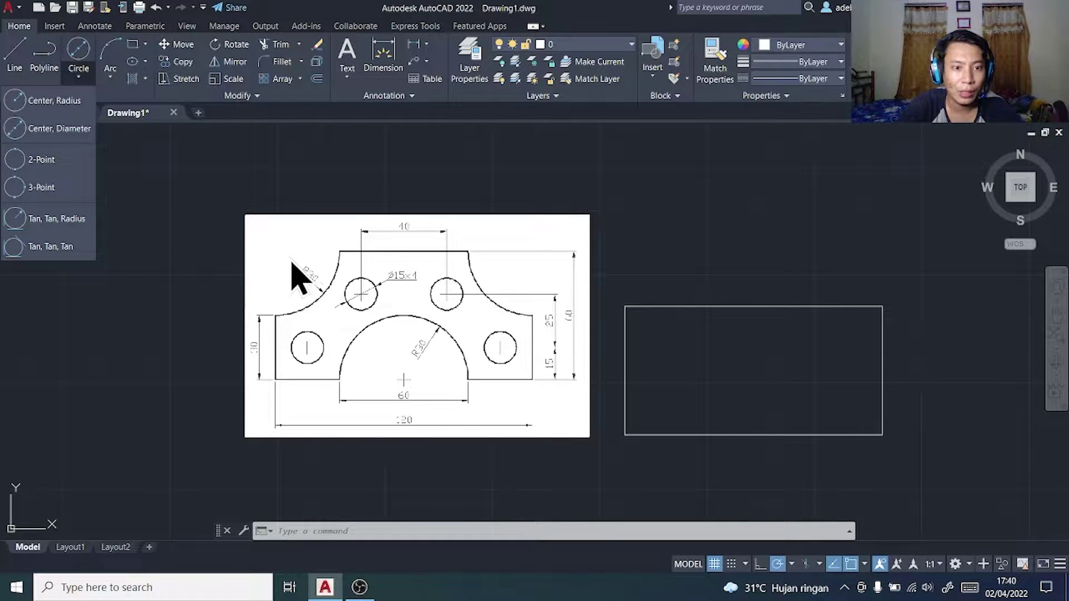
- Draw radius-30 circles centred on the rectangle's top-left and top-right corners
{"action": "left_click", "coordinate": [67, 109]}
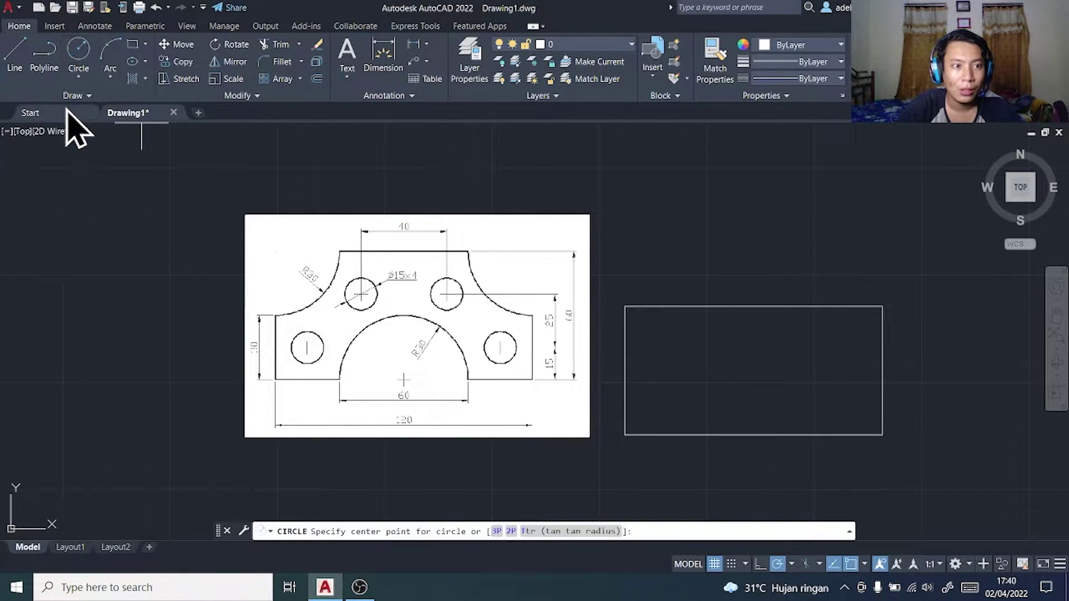
{"action": "left_click", "coordinate": [625, 305]}
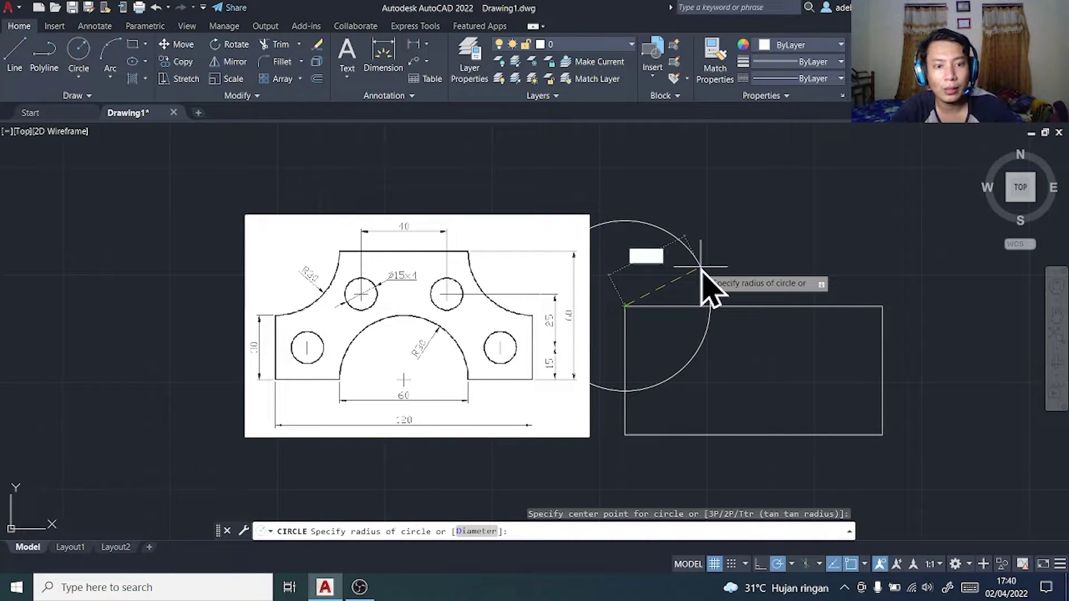
{"action": "type", "text": "30"}
{"action": "key", "text": "Return"}
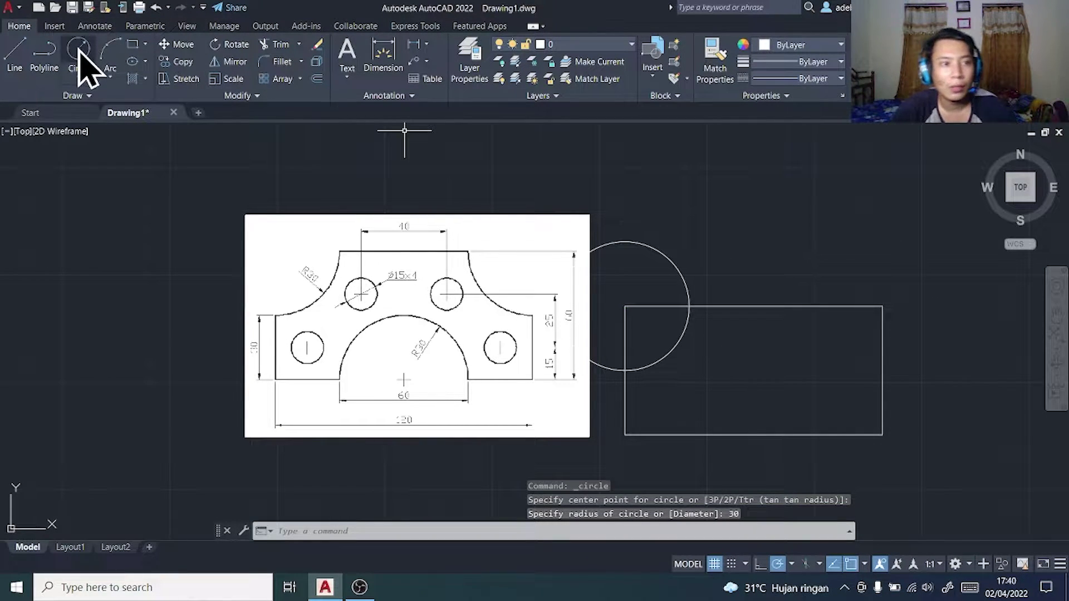
{"action": "left_click", "coordinate": [78, 55]}
{"action": "left_click", "coordinate": [882, 306]}
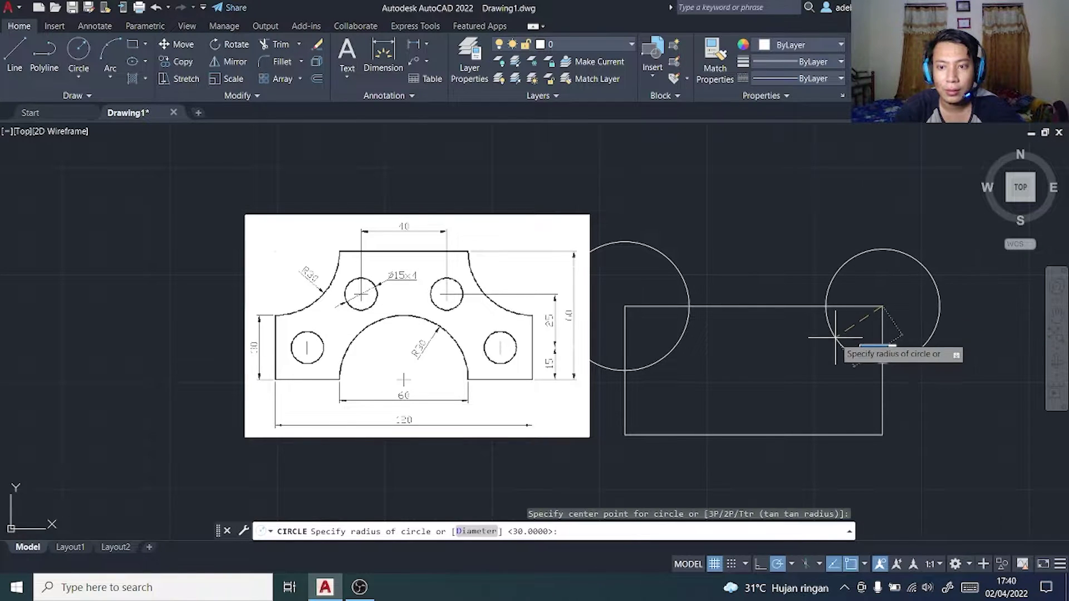
{"action": "type", "text": "30"}
{"action": "key", "text": "Return"}
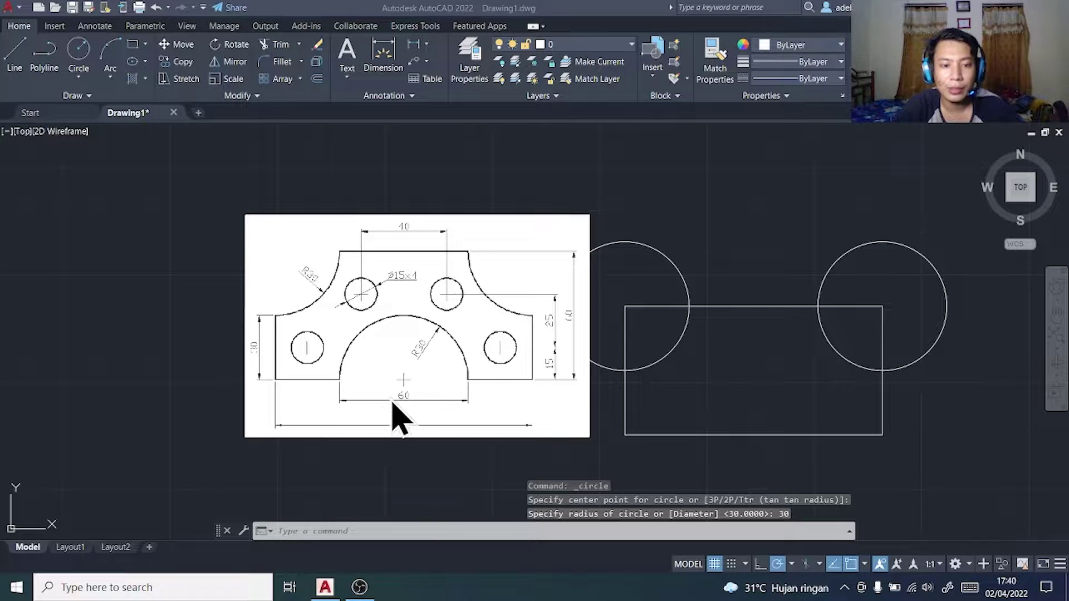
{"action": "scroll", "coordinate": [393, 417], "scroll_direction": "up", "scroll_amount": 4}
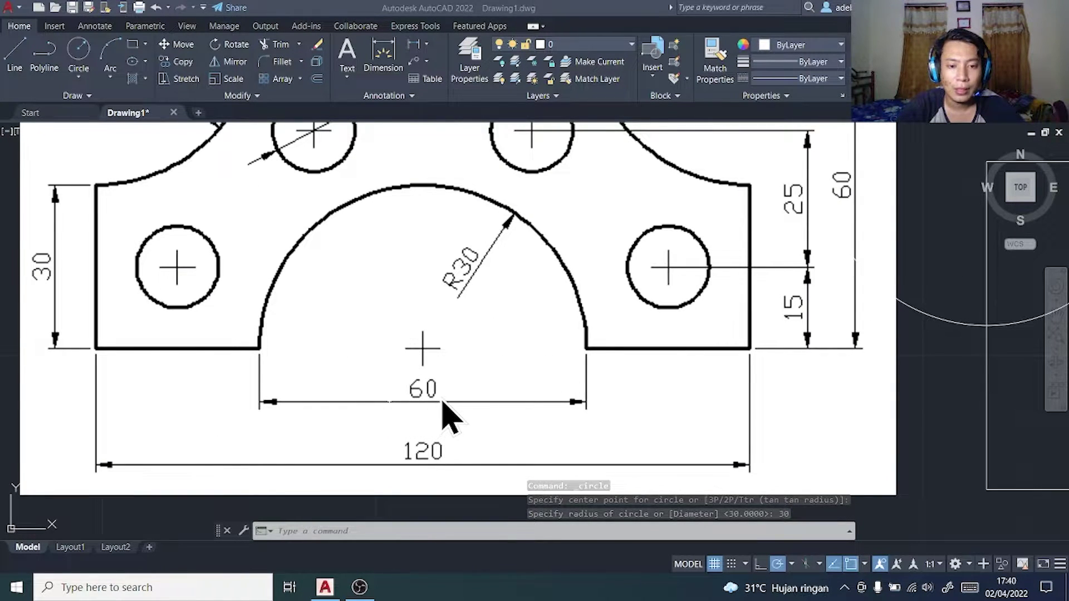
{"action": "scroll", "coordinate": [449, 415], "scroll_direction": "down", "scroll_amount": 2}
{"action": "scroll", "coordinate": [446, 417], "scroll_direction": "down", "scroll_amount": 2}
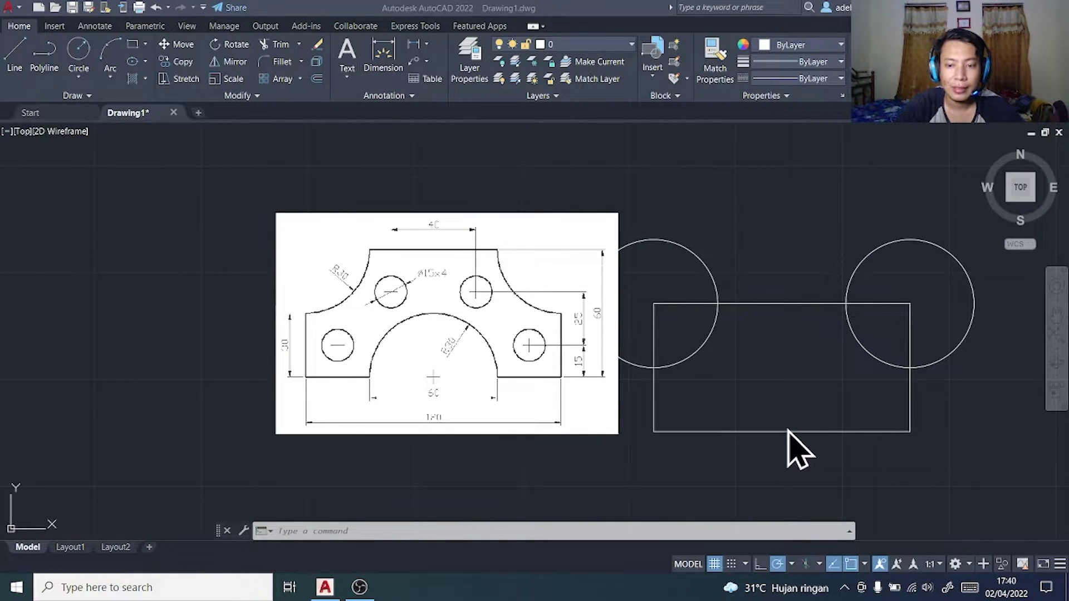
- Draw a diameter-60 circle centred on the midpoint of the rectangle's bottom edge
{"action": "left_click", "coordinate": [90, 94]}
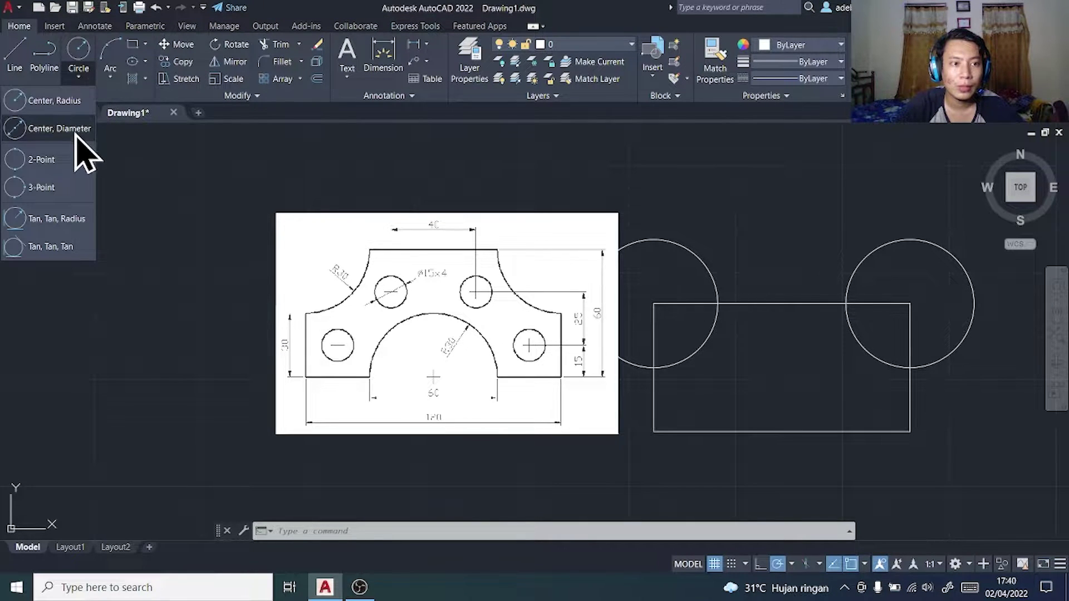
{"action": "left_click", "coordinate": [73, 135]}
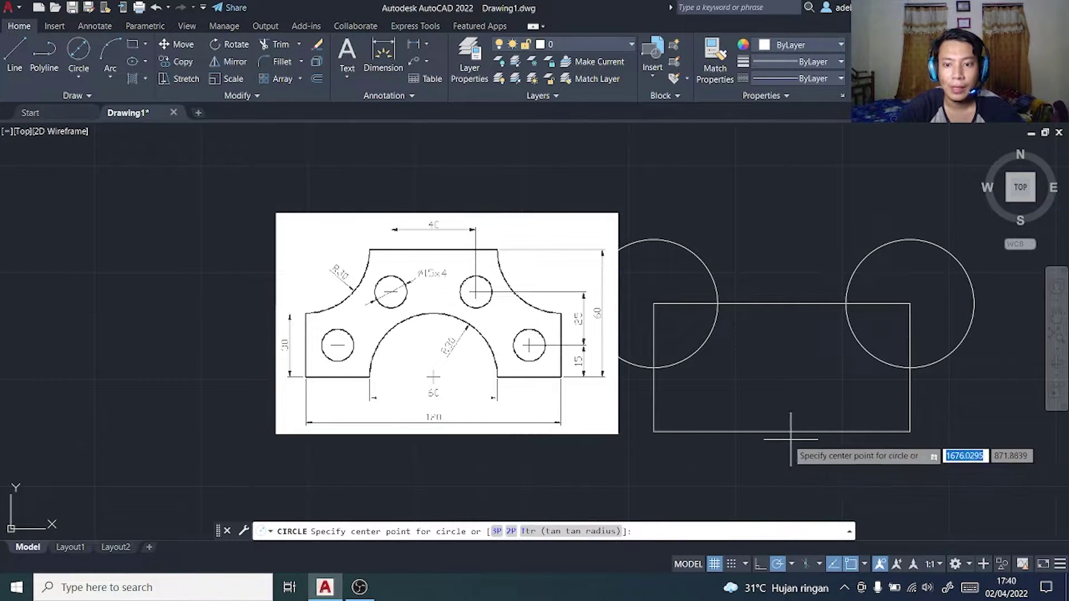
{"action": "scroll", "coordinate": [782, 430], "scroll_direction": "up", "scroll_amount": 2}
{"action": "scroll", "coordinate": [784, 433], "scroll_direction": "up", "scroll_amount": 2}
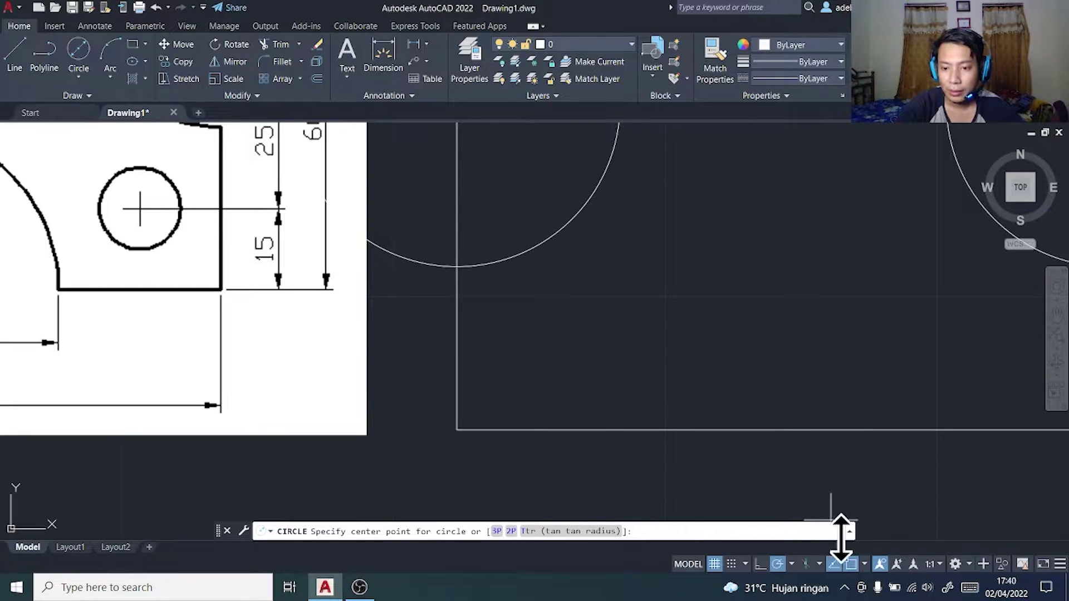
{"action": "left_click", "coordinate": [866, 564]}
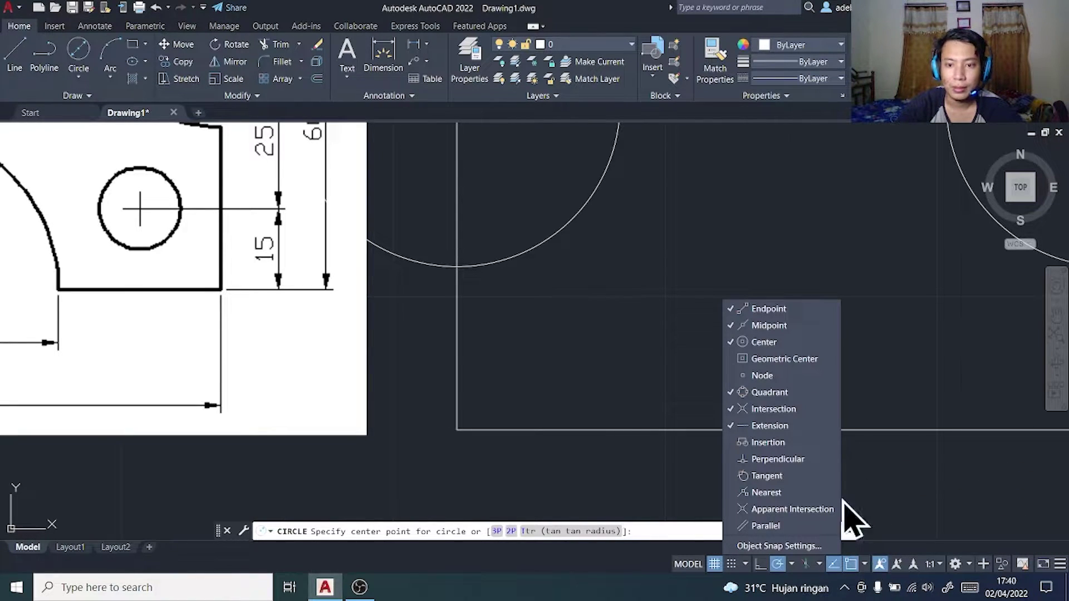
{"action": "left_click", "coordinate": [801, 328]}
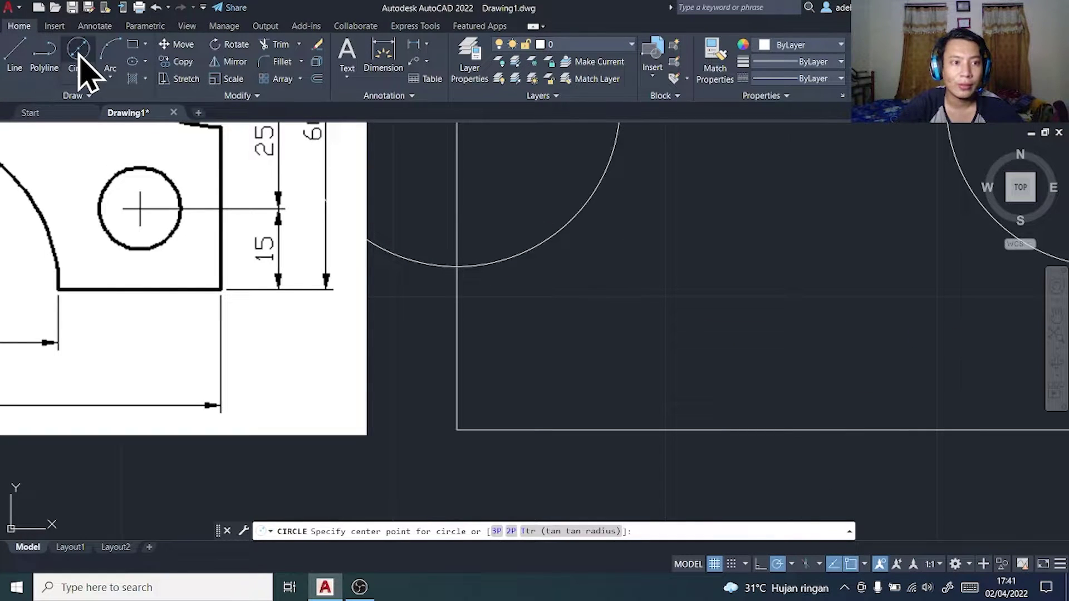
{"action": "left_click", "coordinate": [783, 429]}
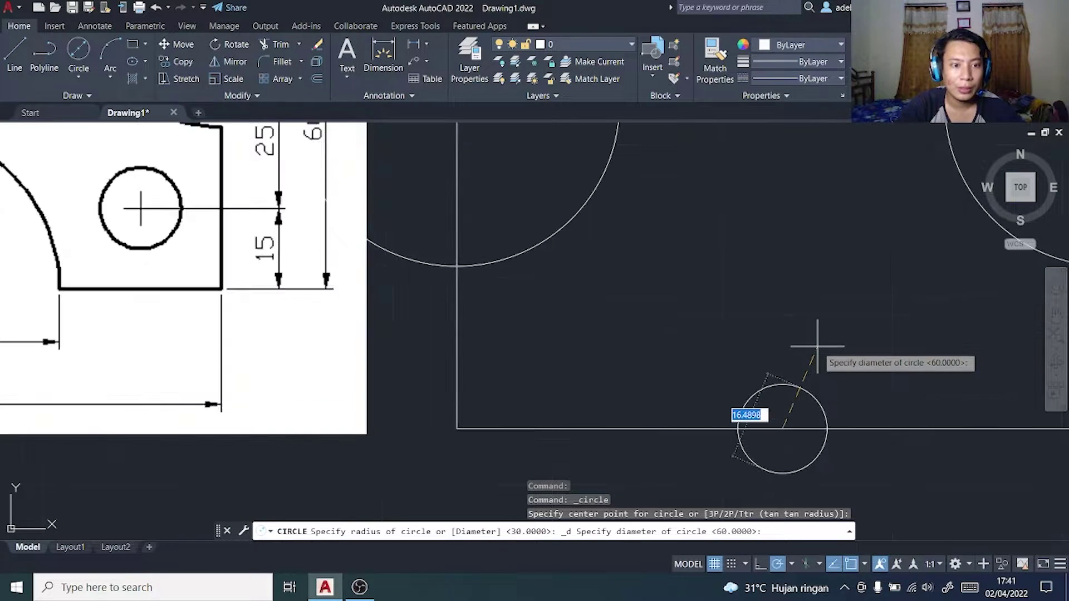
{"action": "type", "text": "60"}
{"action": "key", "text": "Return"}
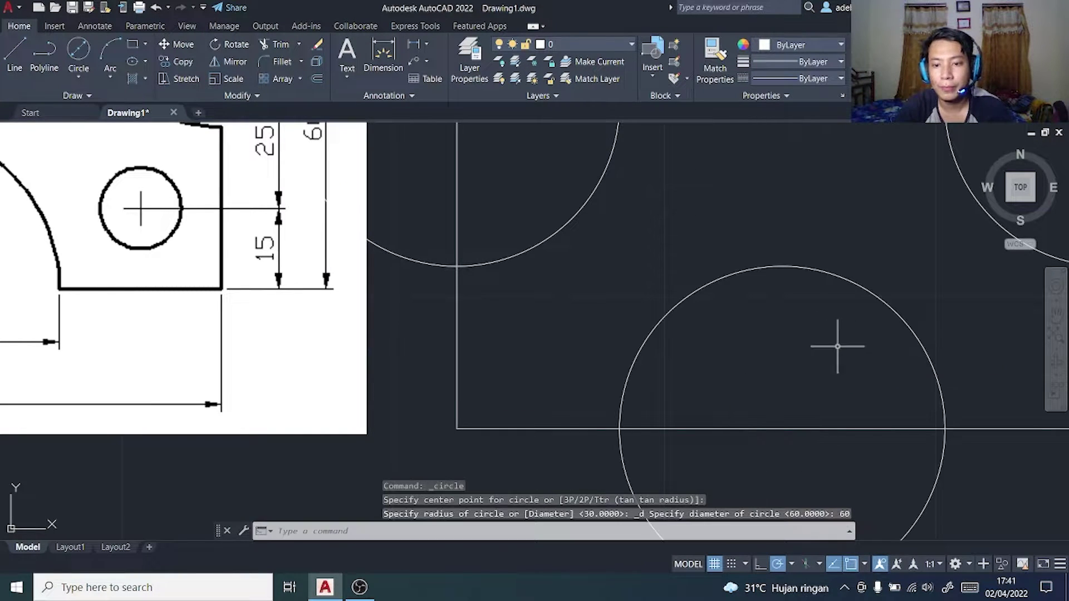
- Pan the view to centre the reference image and drawing
{"action": "scroll", "coordinate": [834, 354], "scroll_direction": "down", "scroll_amount": 5}
{"action": "key", "text": "Escape"}
{"action": "scroll", "coordinate": [827, 362], "scroll_direction": "down", "scroll_amount": 1}
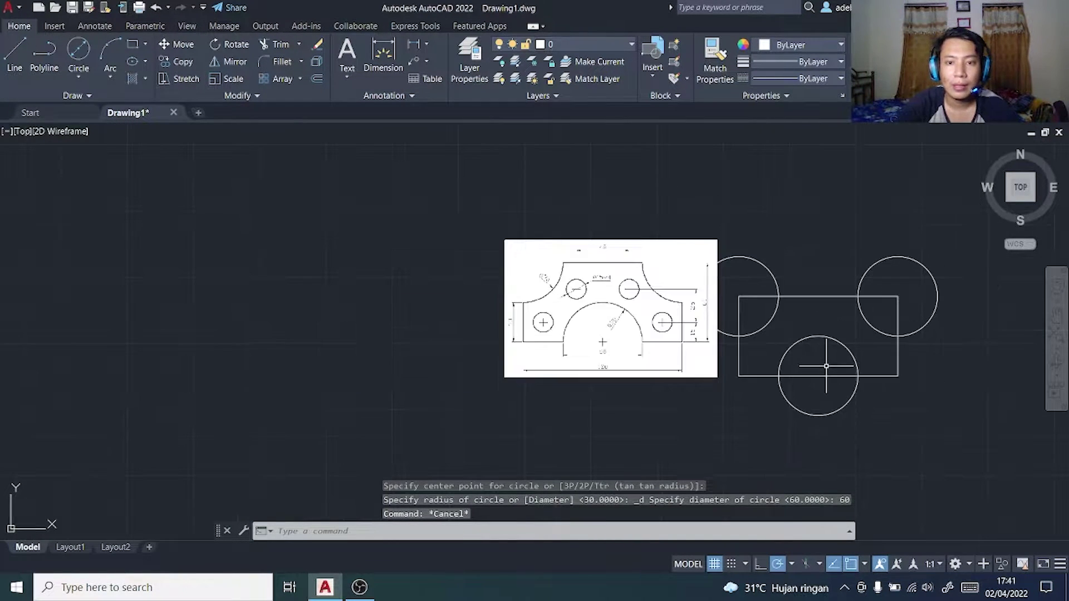
{"action": "scroll", "coordinate": [824, 363], "scroll_direction": "up", "scroll_amount": 1}
{"action": "middle_click_drag", "start_coordinate": [818, 366], "coordinate": [770, 387]}
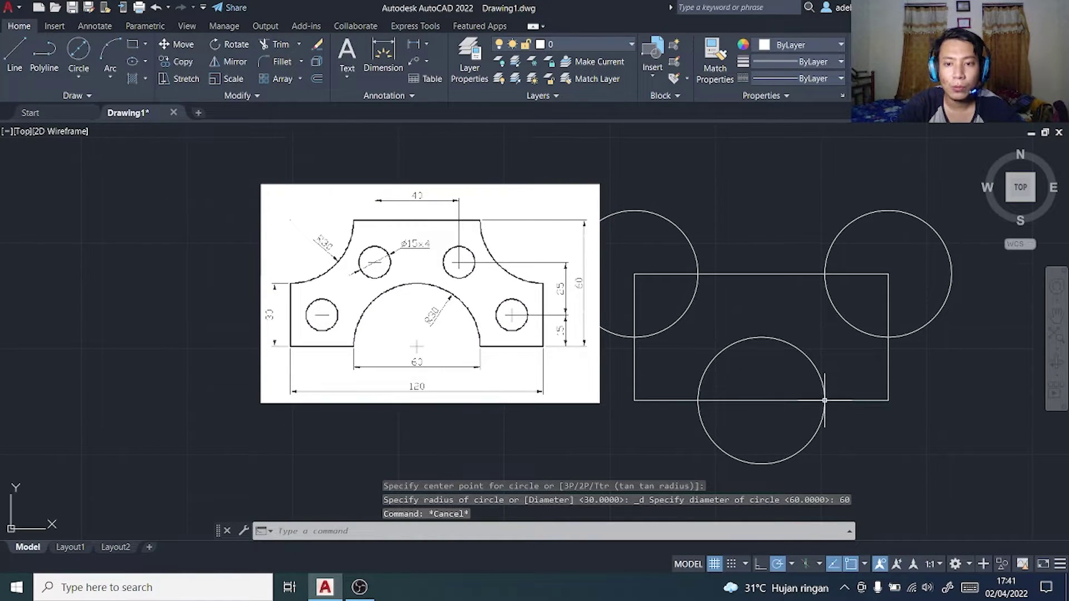
{"action": "key", "text": "Escape"}
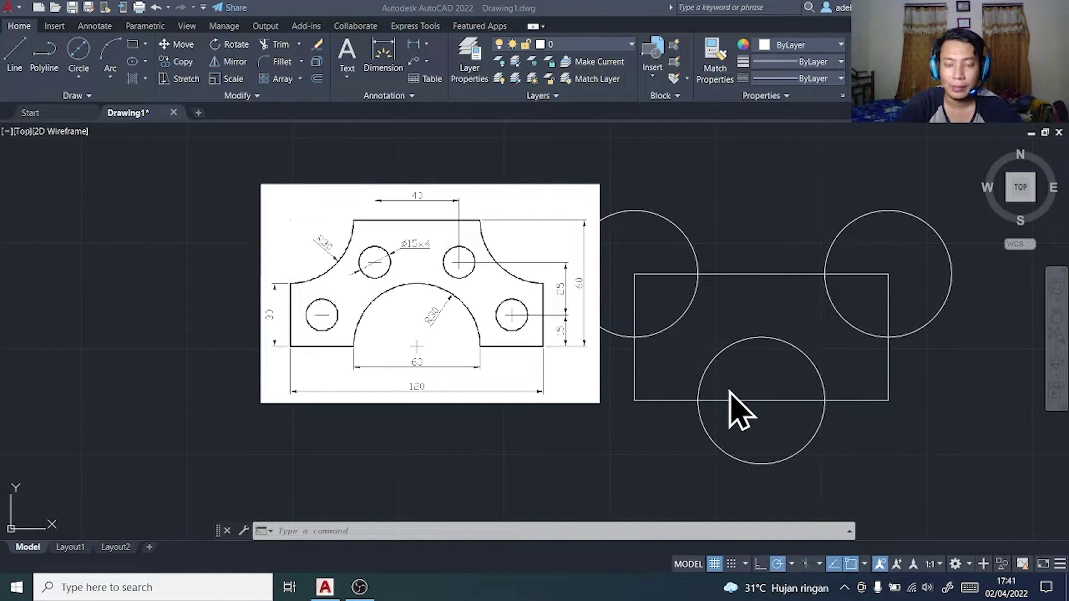
- Trim the outer circle arcs and rectangle edge pieces to leave three R30 cutouts
{"action": "left_click", "coordinate": [281, 51]}
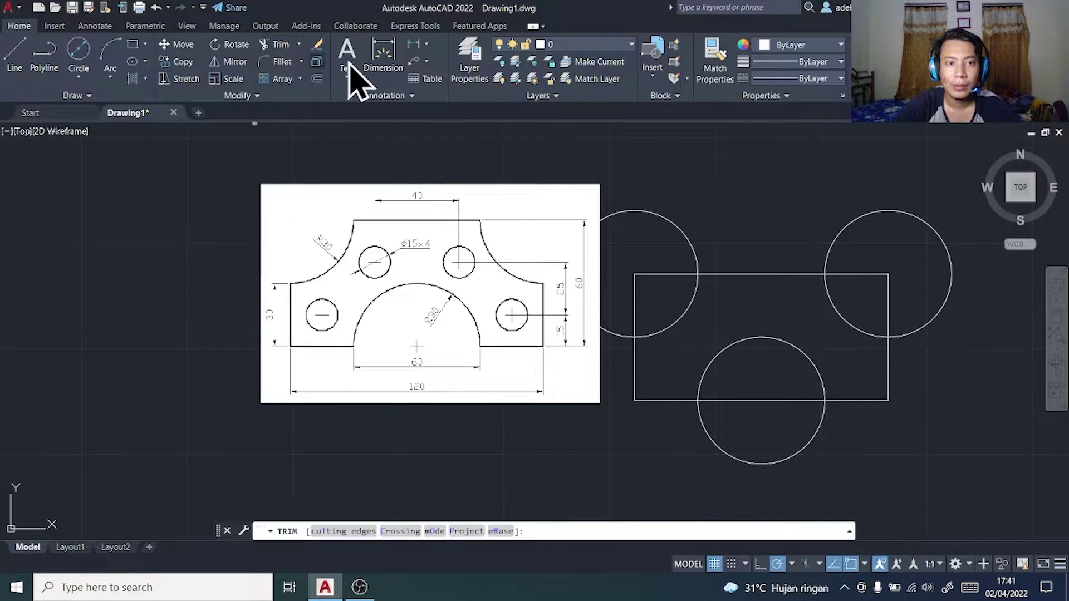
{"action": "left_click", "coordinate": [935, 223]}
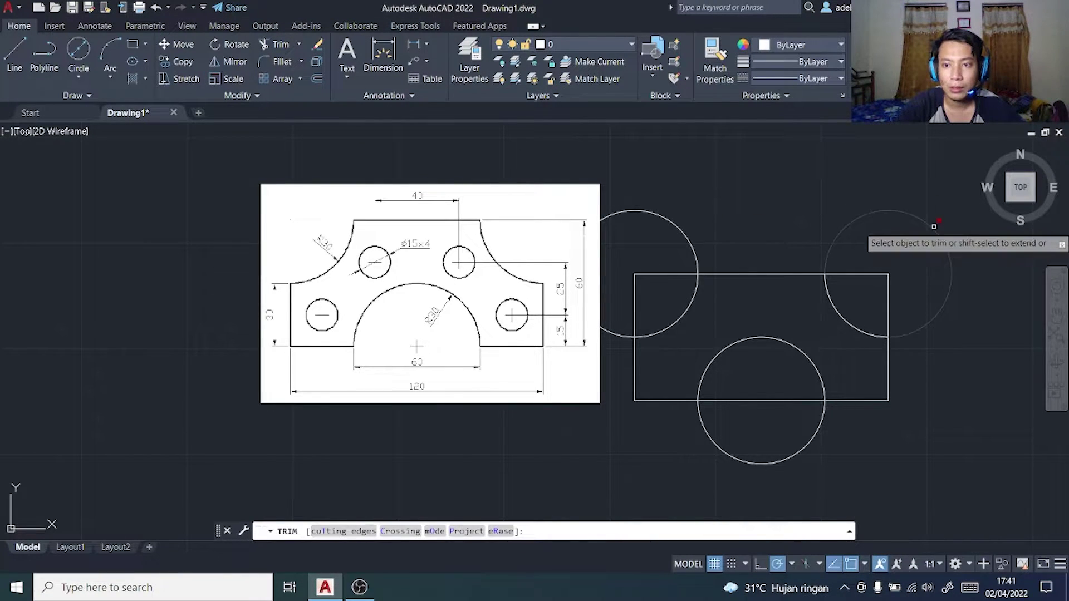
{"action": "left_click", "coordinate": [874, 273]}
{"action": "left_click", "coordinate": [889, 286]}
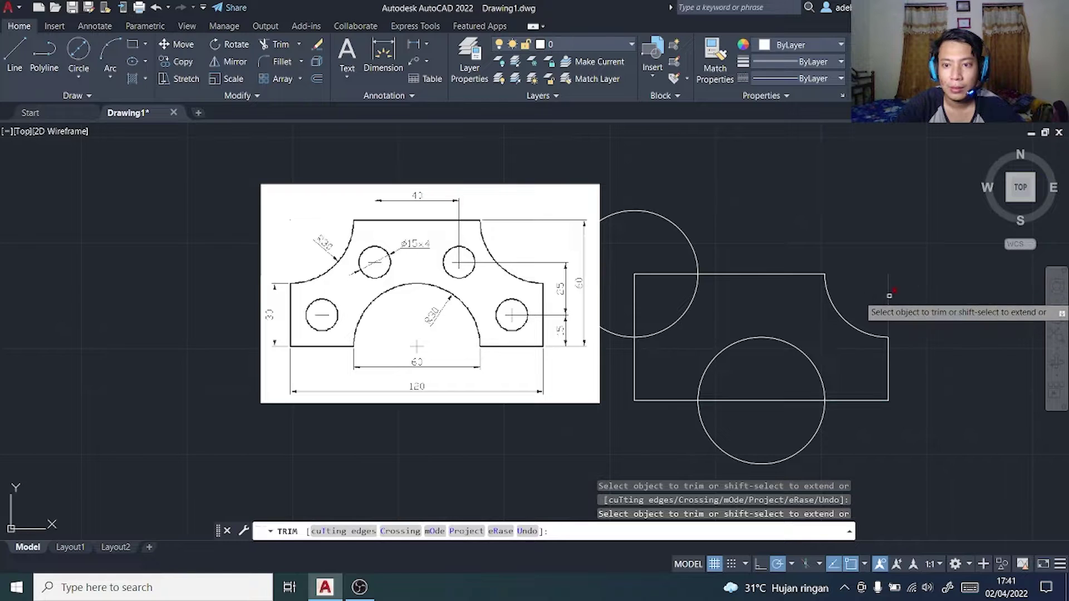
{"action": "left_click", "coordinate": [822, 431]}
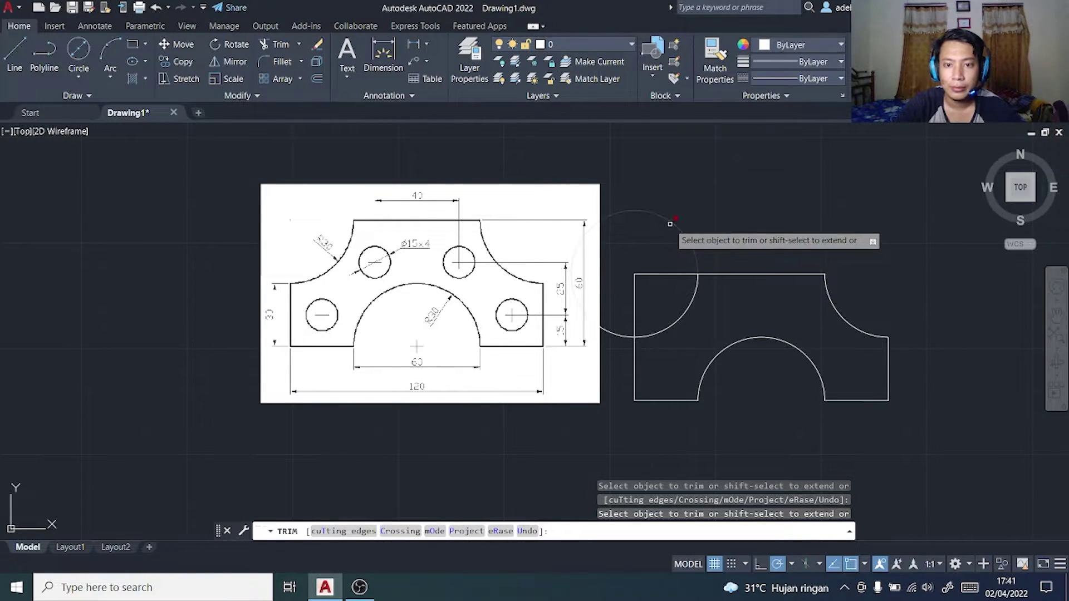
{"action": "left_click", "coordinate": [615, 333]}
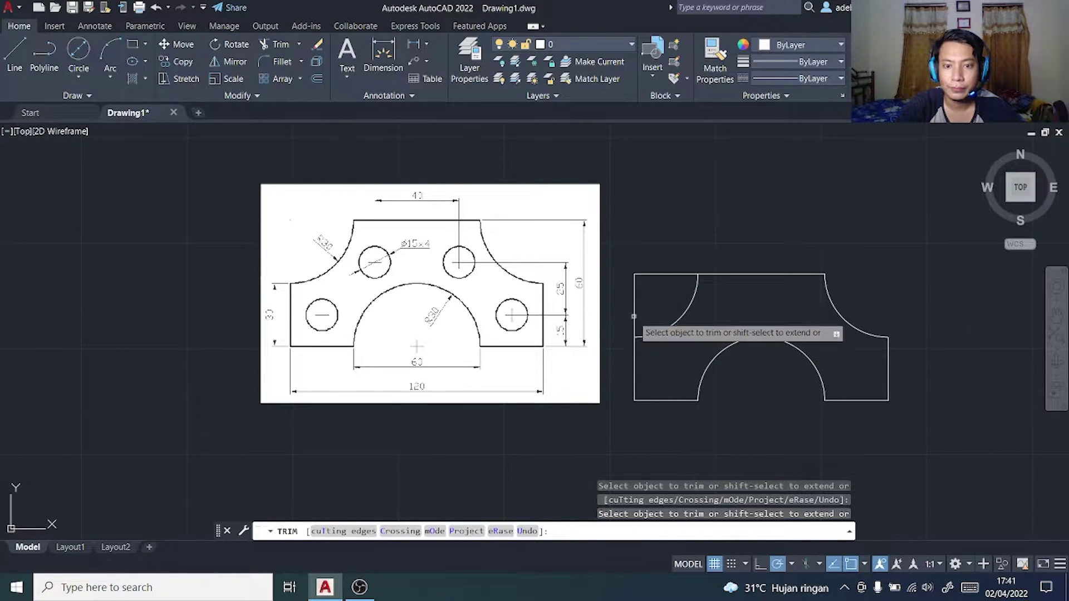
{"action": "left_click", "coordinate": [635, 314]}
{"action": "left_click", "coordinate": [668, 273]}
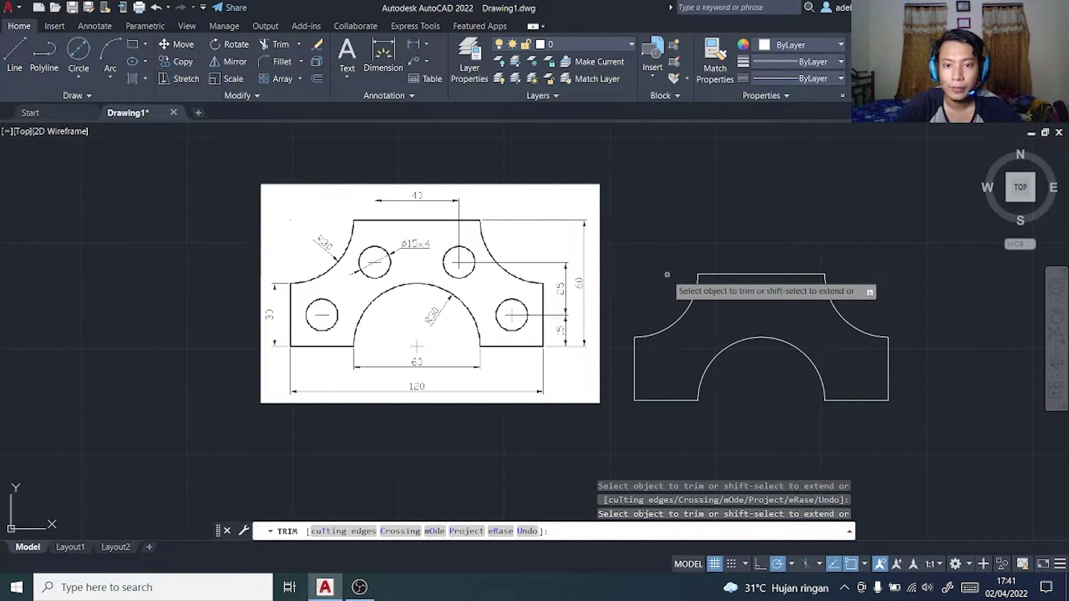
{"action": "key", "text": "Escape"}
{"action": "scroll", "coordinate": [674, 275], "scroll_direction": "up", "scroll_amount": 2}
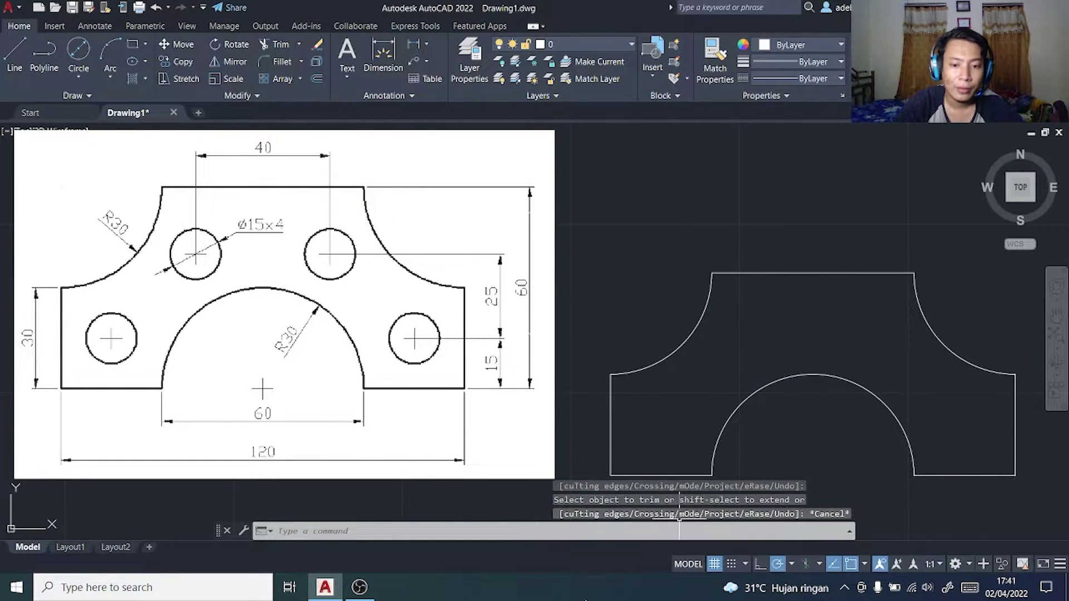
- Draw a -15 × 15 helper square from the outline's bottom-right corner
{"action": "left_click", "coordinate": [560, 585]}
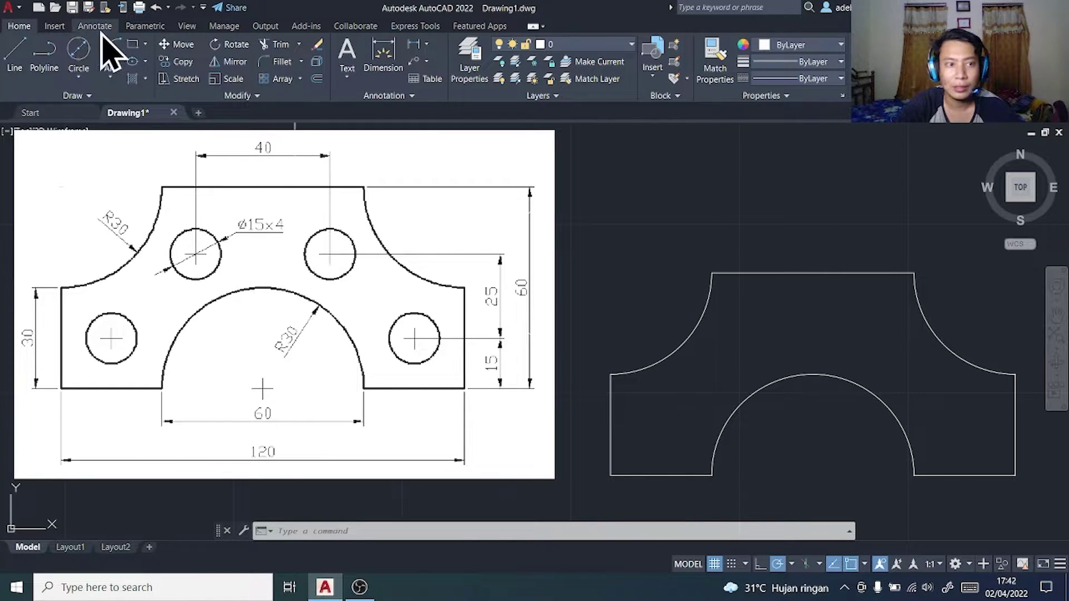
{"action": "left_click", "coordinate": [134, 44]}
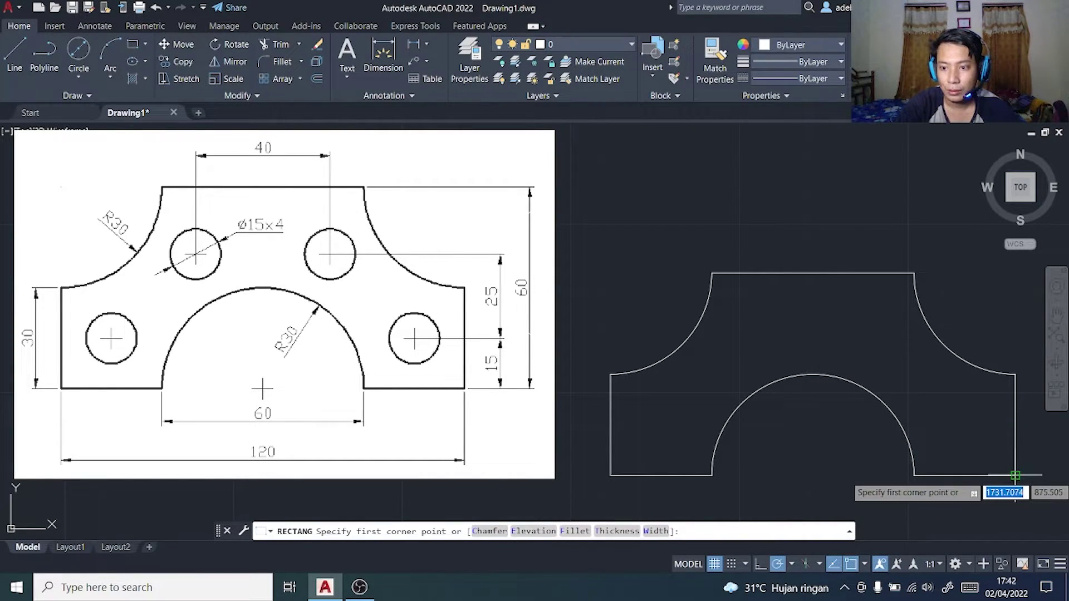
{"action": "left_click", "coordinate": [978, 444]}
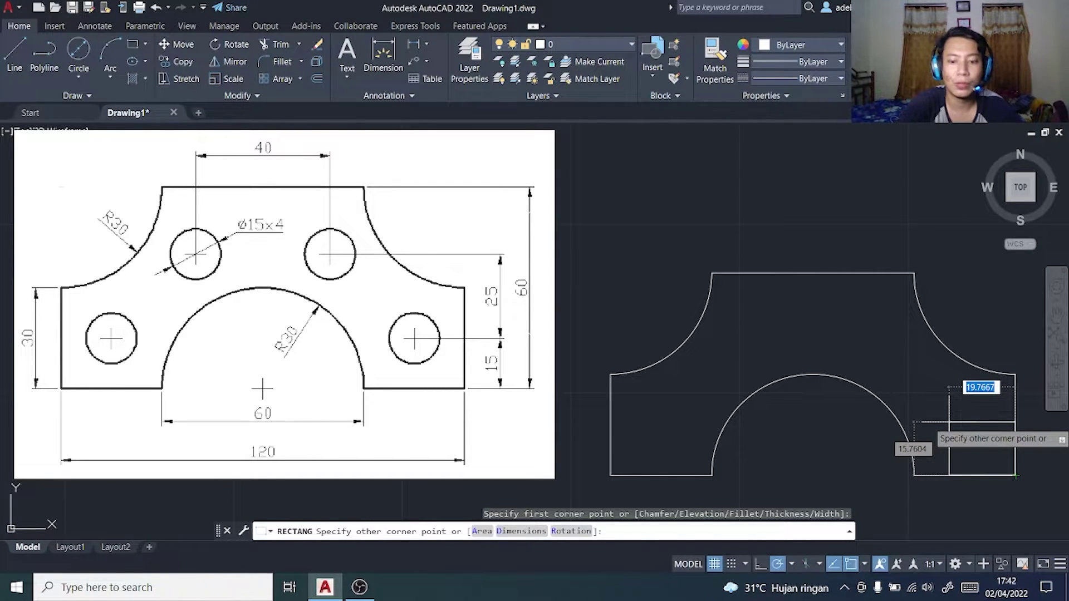
{"action": "type", "text": "-15"}
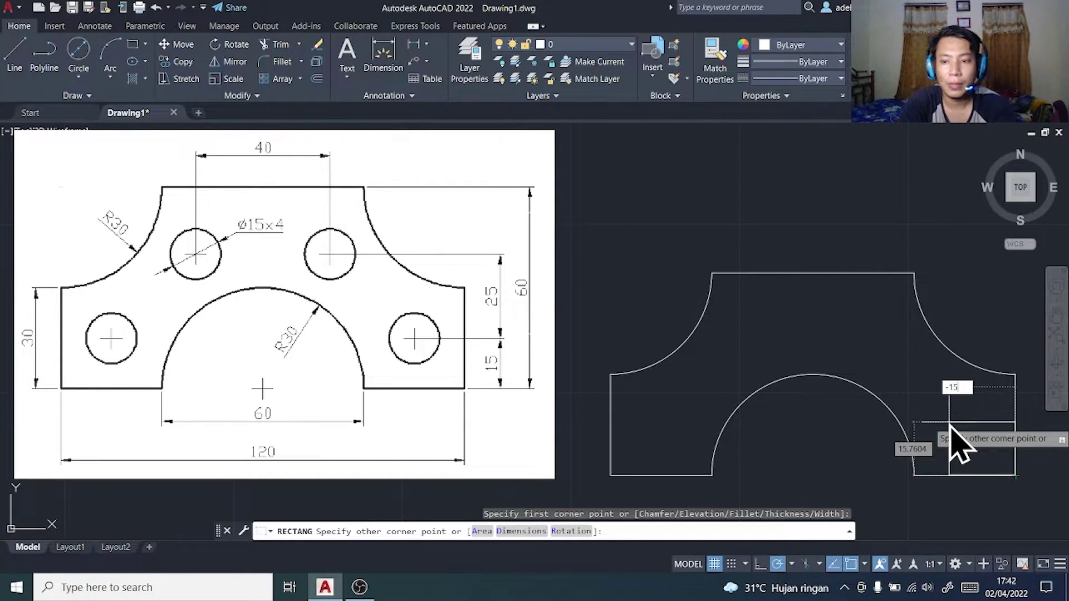
{"action": "key", "text": "Tab"}
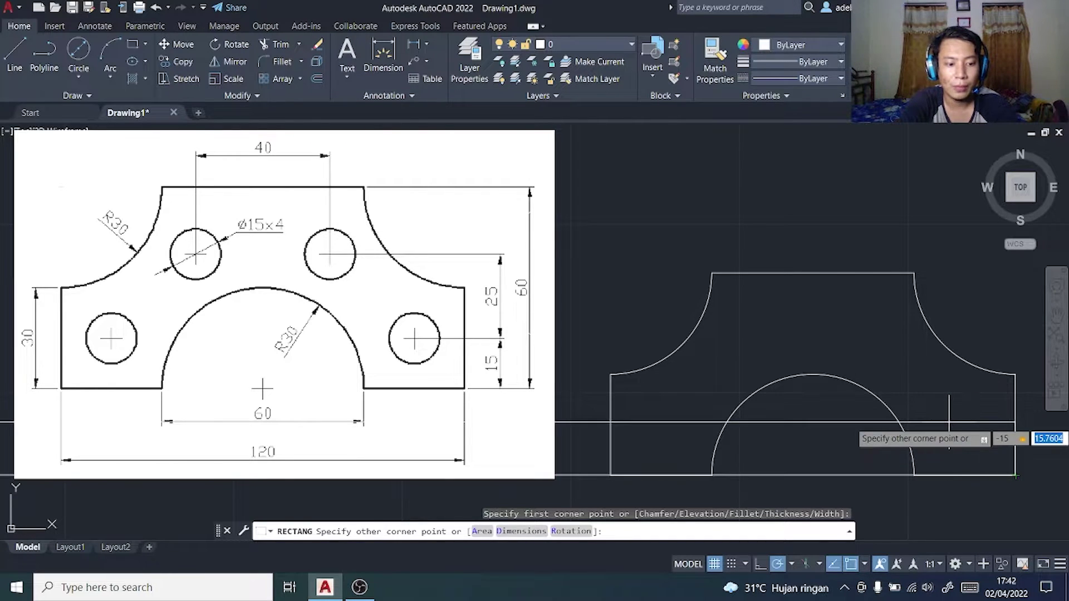
{"action": "type", "text": "15"}
{"action": "key", "text": "Return"}
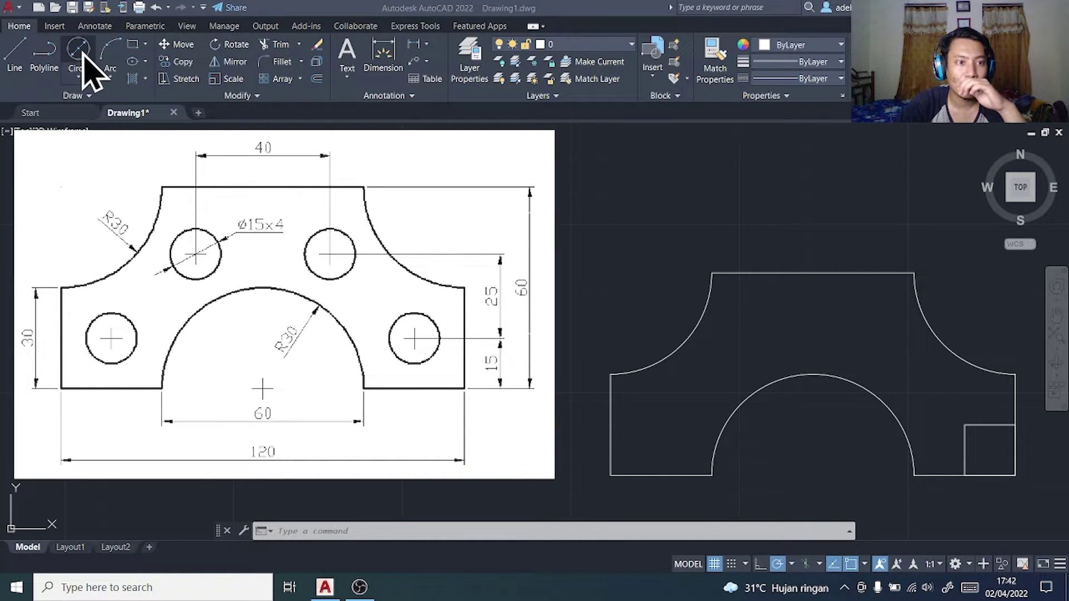
- Draw a Ø15 hole centred on the helper square's top-left corner
{"action": "left_click", "coordinate": [83, 92]}
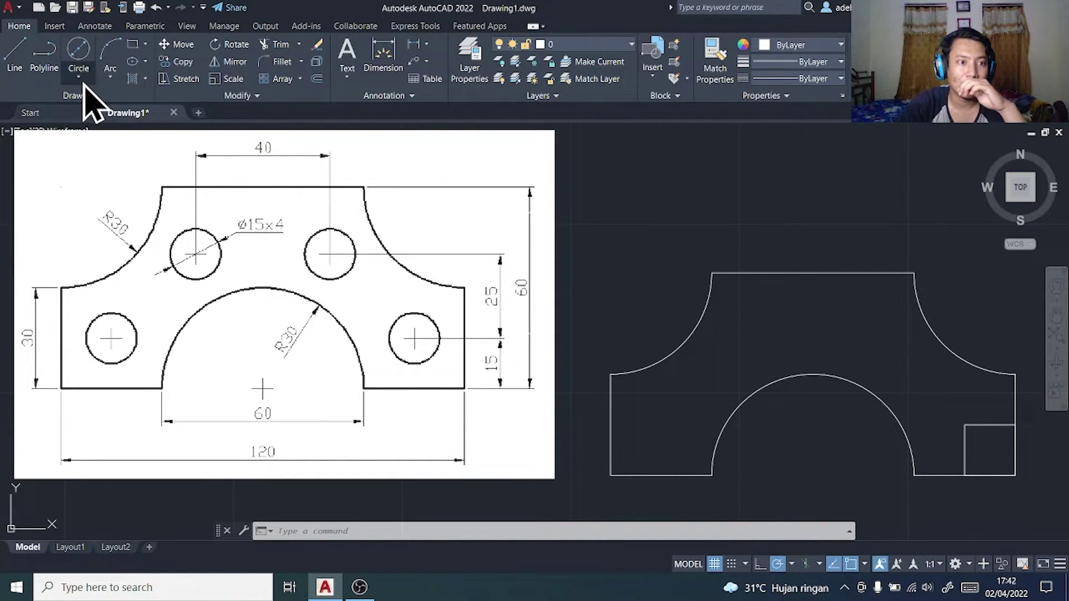
{"action": "left_click", "coordinate": [78, 78]}
{"action": "left_click", "coordinate": [83, 132]}
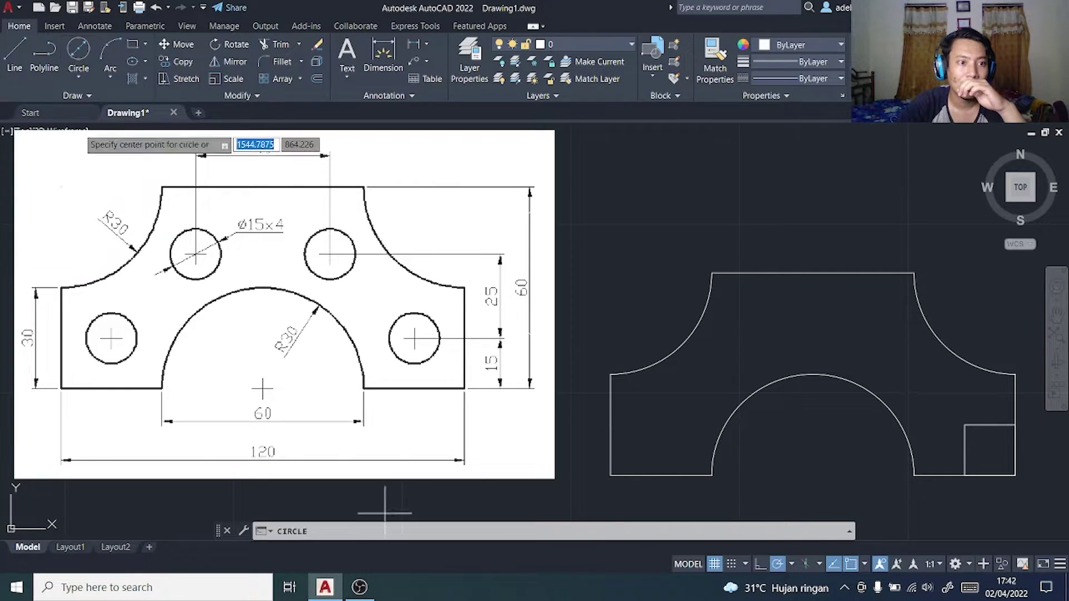
{"action": "left_click", "coordinate": [966, 426]}
{"action": "type", "text": "d"}
{"action": "key", "text": "Return"}
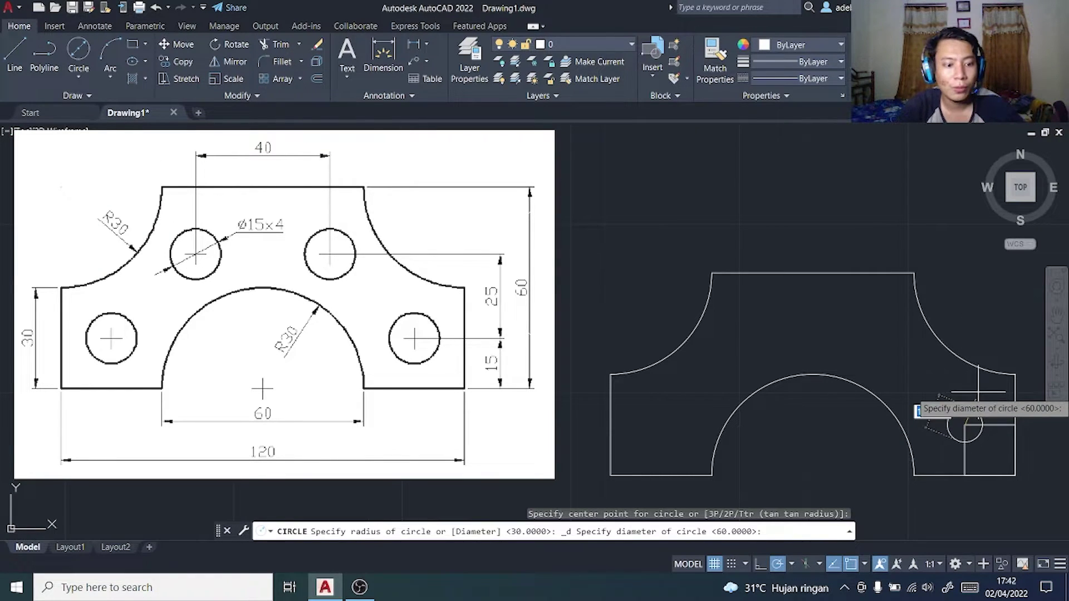
{"action": "type", "text": "15"}
{"action": "key", "text": "Return"}
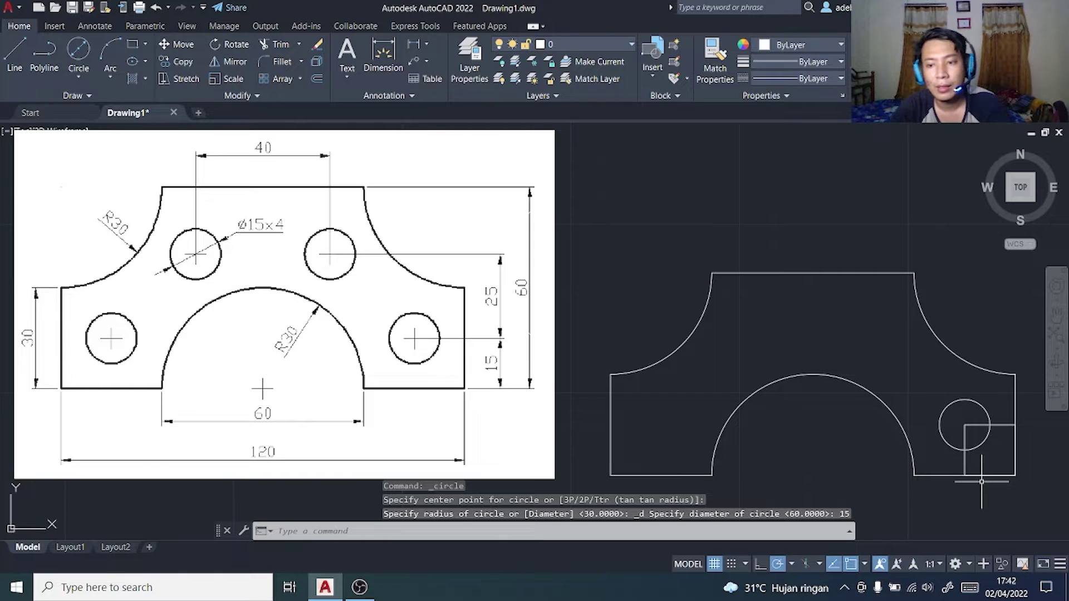
- Erase the helper square
{"action": "key", "text": "Escape"}
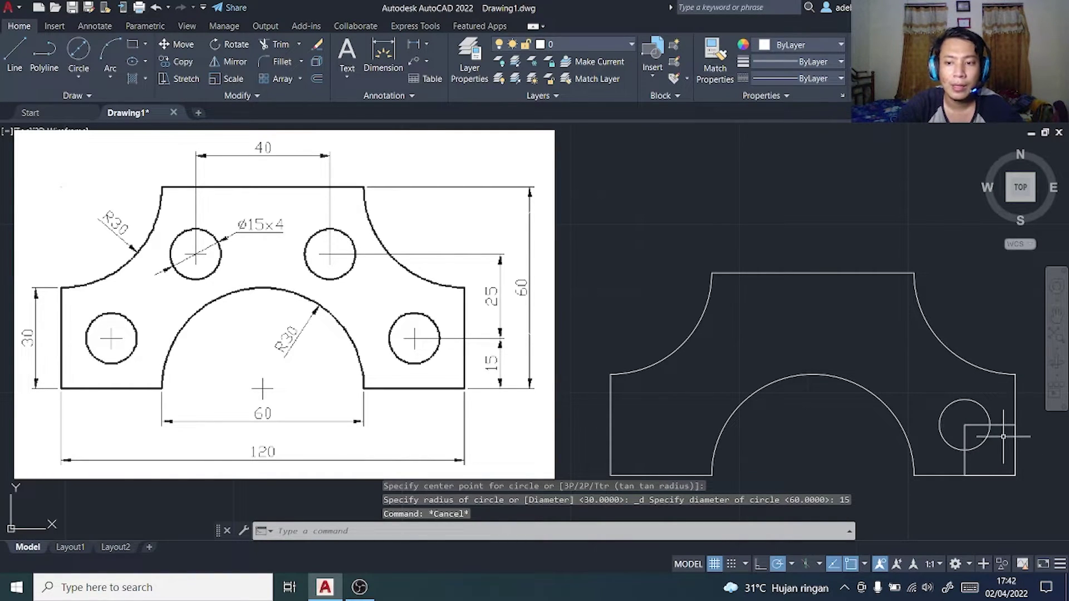
{"action": "left_click", "coordinate": [969, 426]}
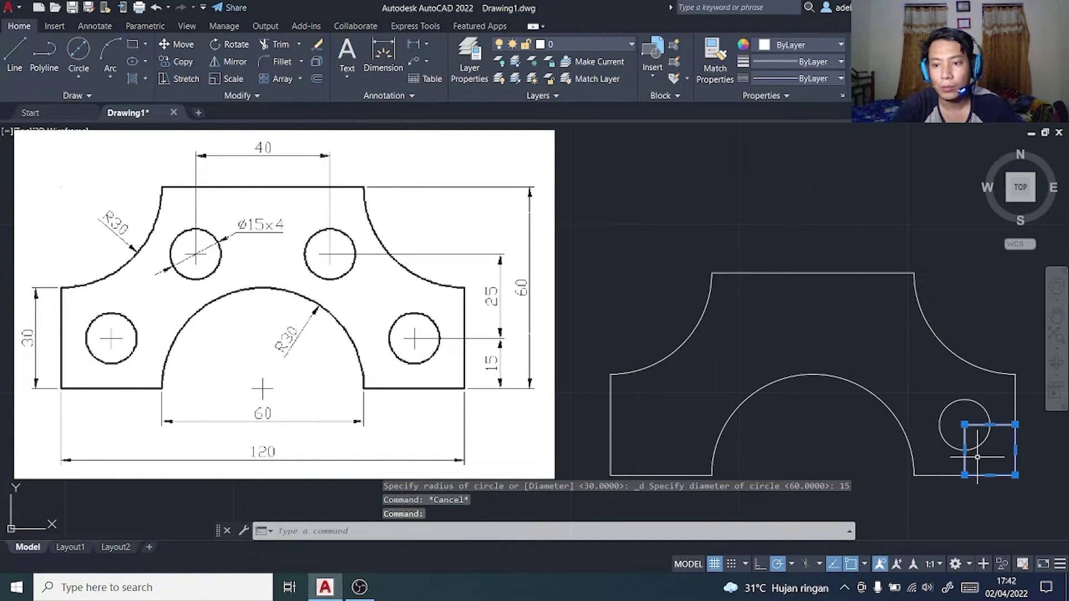
{"action": "key", "text": "Delete"}
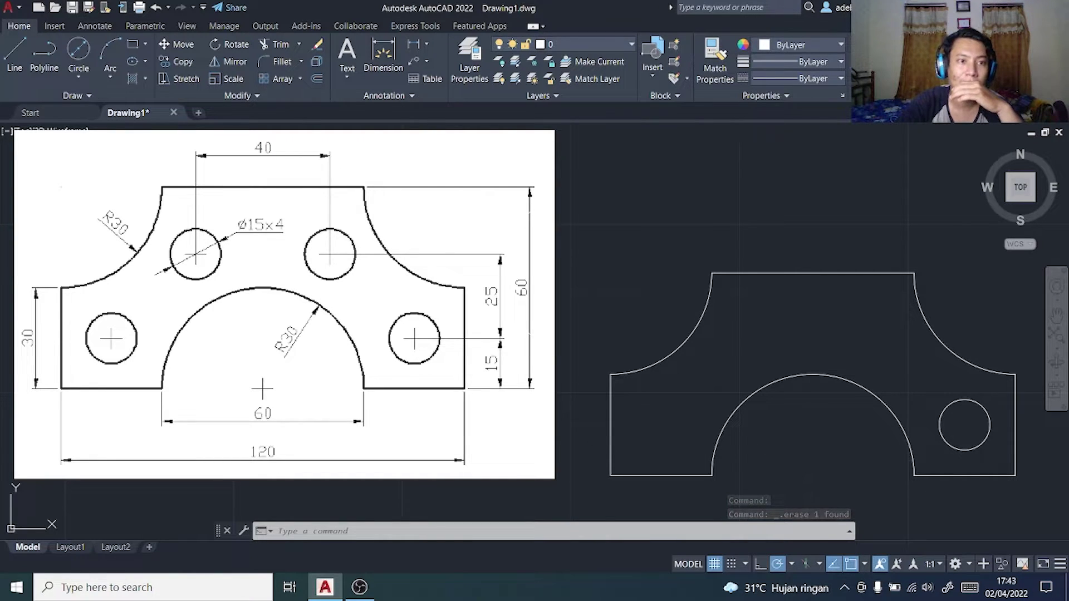
- Draw a 15 × 15 helper square from the outline's bottom-left corner
{"action": "left_click", "coordinate": [133, 46]}
{"action": "left_click", "coordinate": [610, 475]}
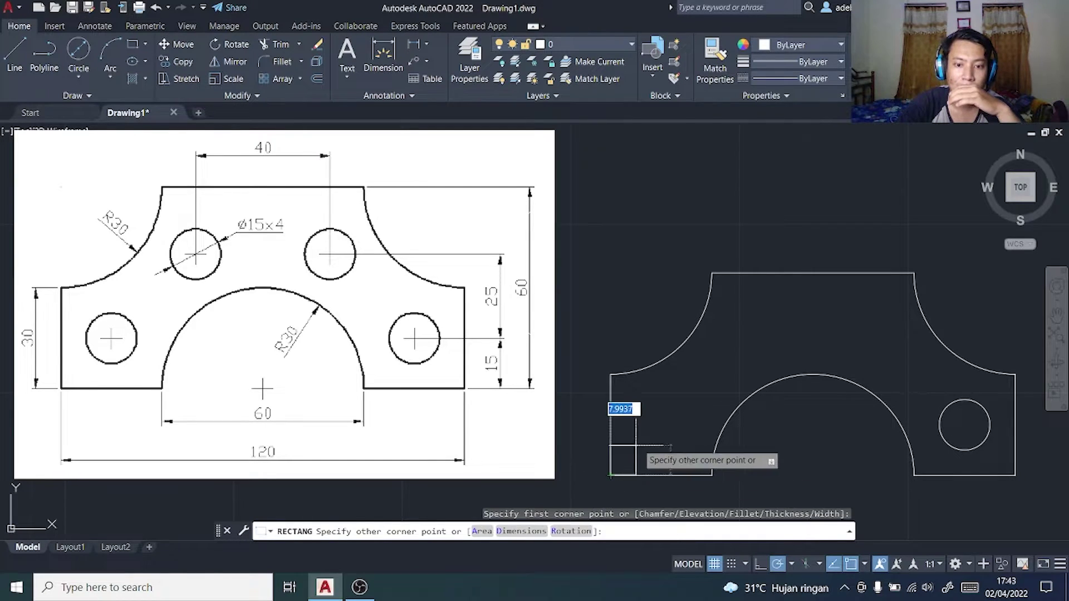
{"action": "type", "text": "15"}
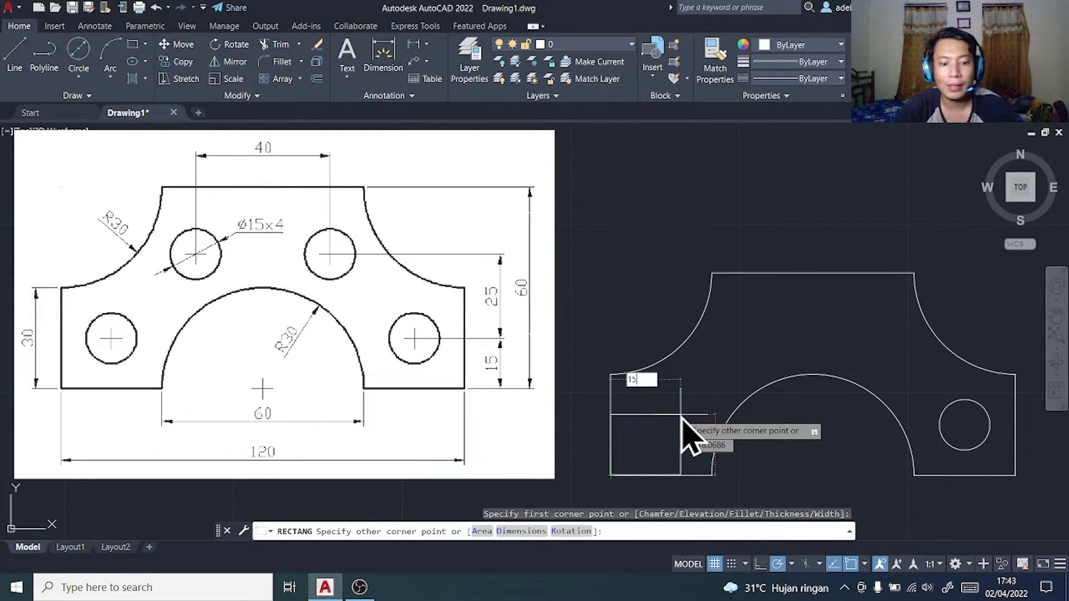
{"action": "key", "text": "Tab"}
{"action": "type", "text": "1"}
{"action": "key", "text": "Return"}
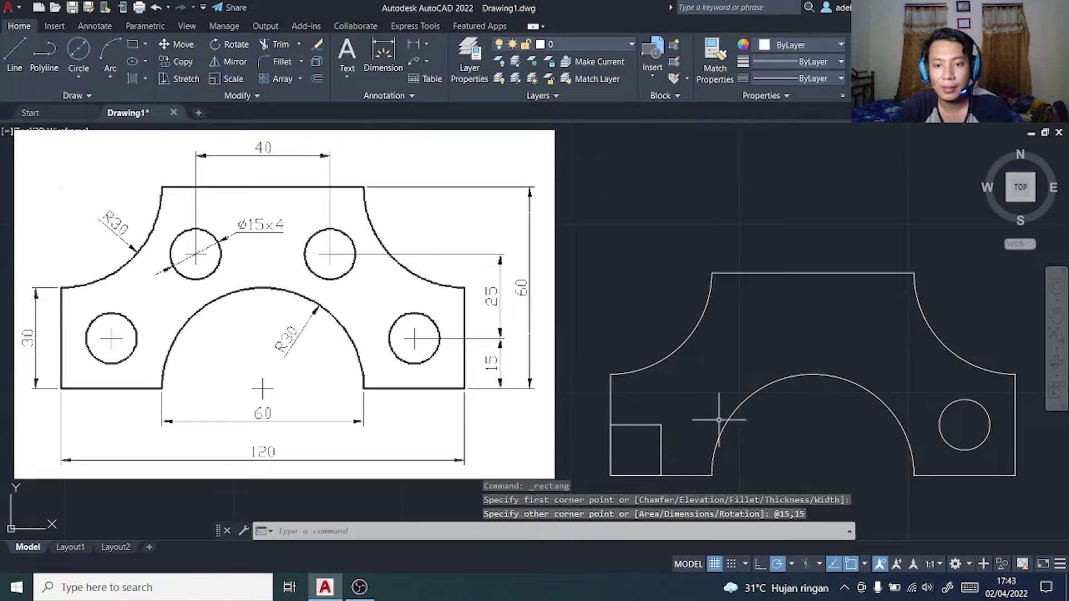
- Draw a Ø15 hole at the square's top-right corner and erase the square
{"action": "left_click", "coordinate": [83, 56]}
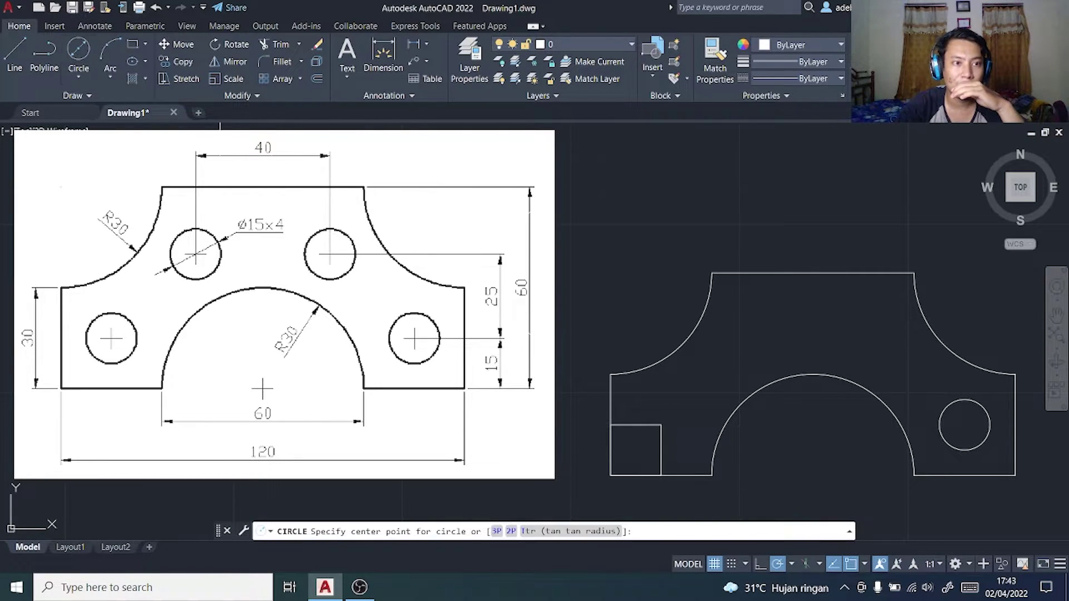
{"action": "left_click", "coordinate": [660, 425]}
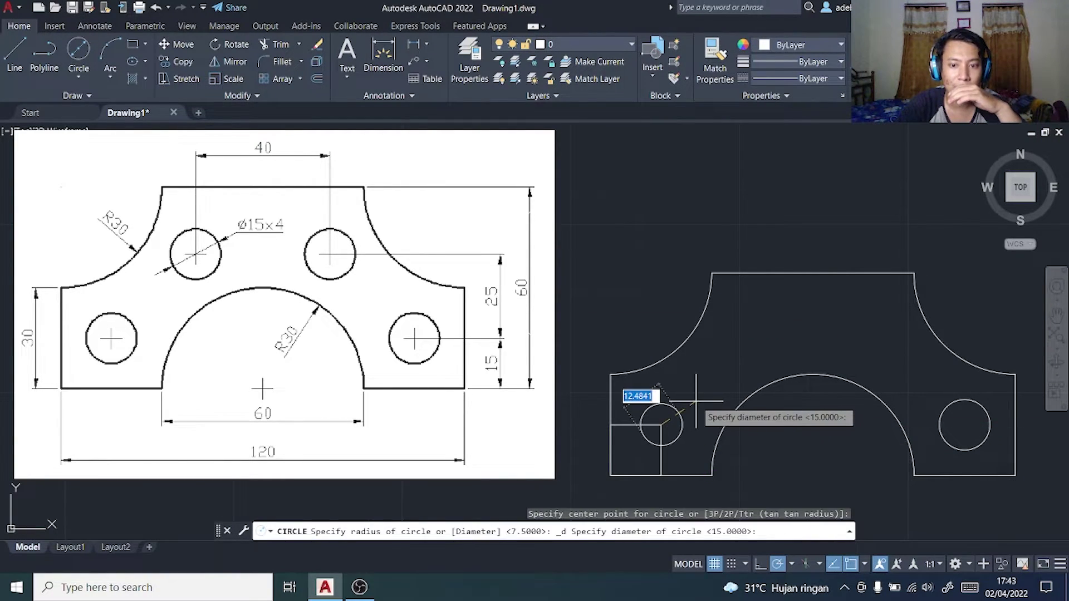
{"action": "type", "text": "15"}
{"action": "key", "text": "Return"}
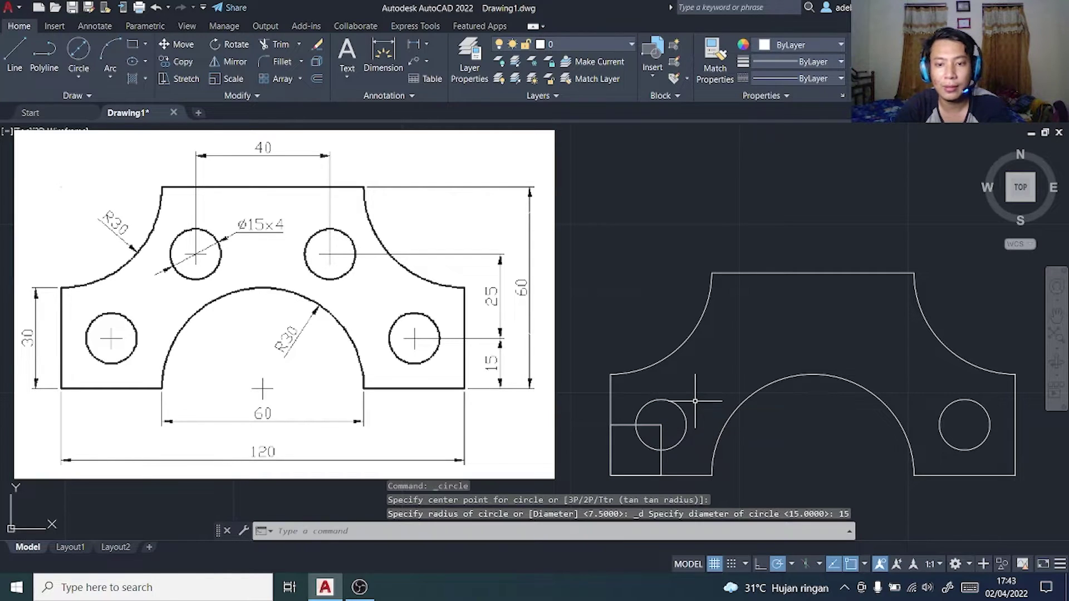
{"action": "key", "text": "Escape"}
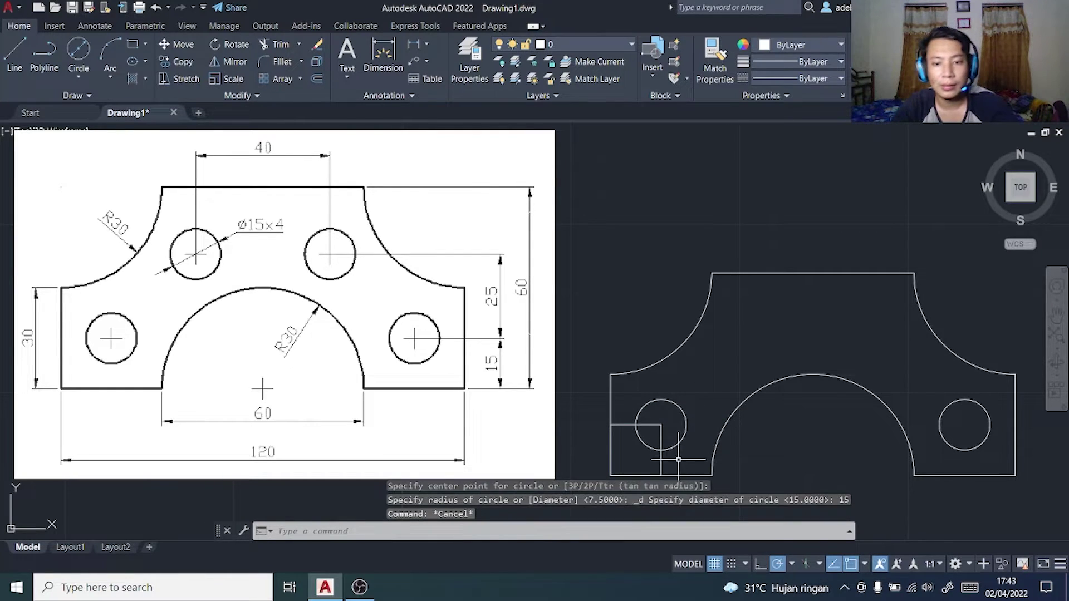
{"action": "left_click", "coordinate": [661, 461]}
{"action": "key", "text": "Delete"}
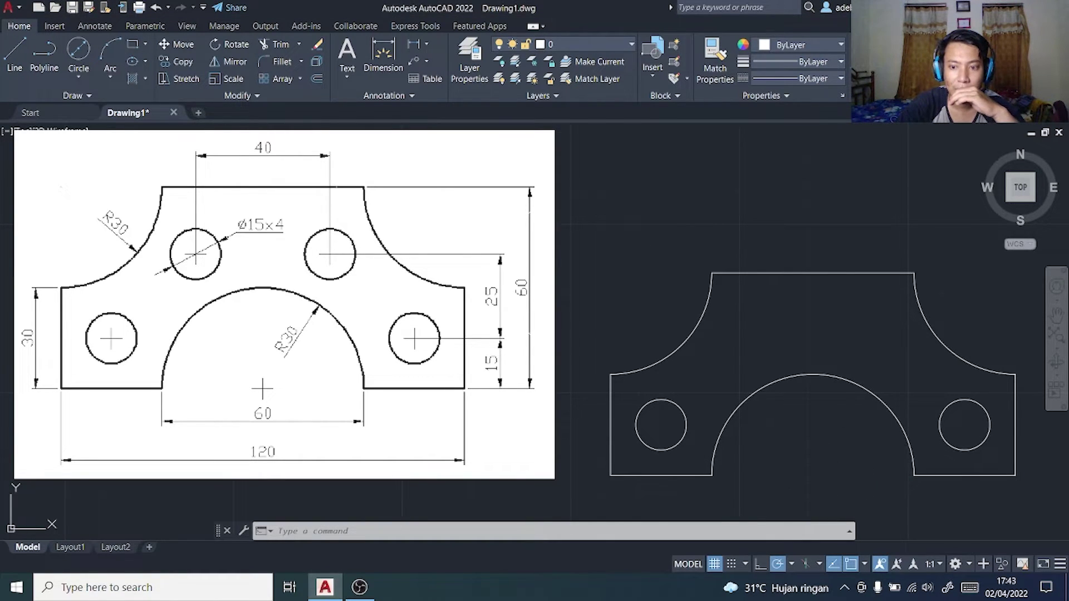
- Draw a 20 × 40 helper rectangle from the plate's bottom centre
{"action": "left_click", "coordinate": [132, 45]}
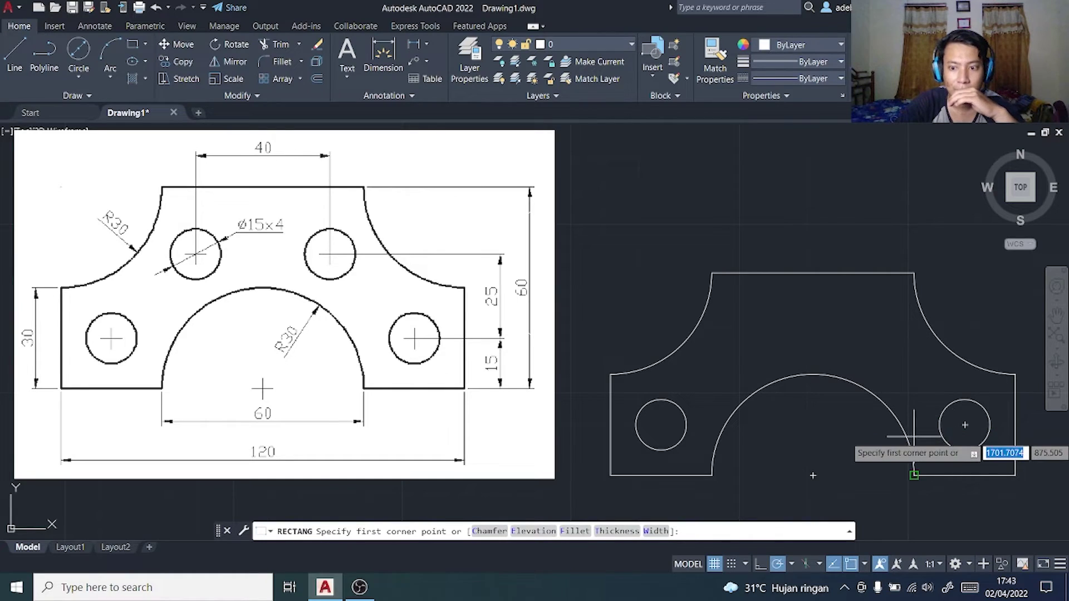
{"action": "left_click", "coordinate": [813, 475]}
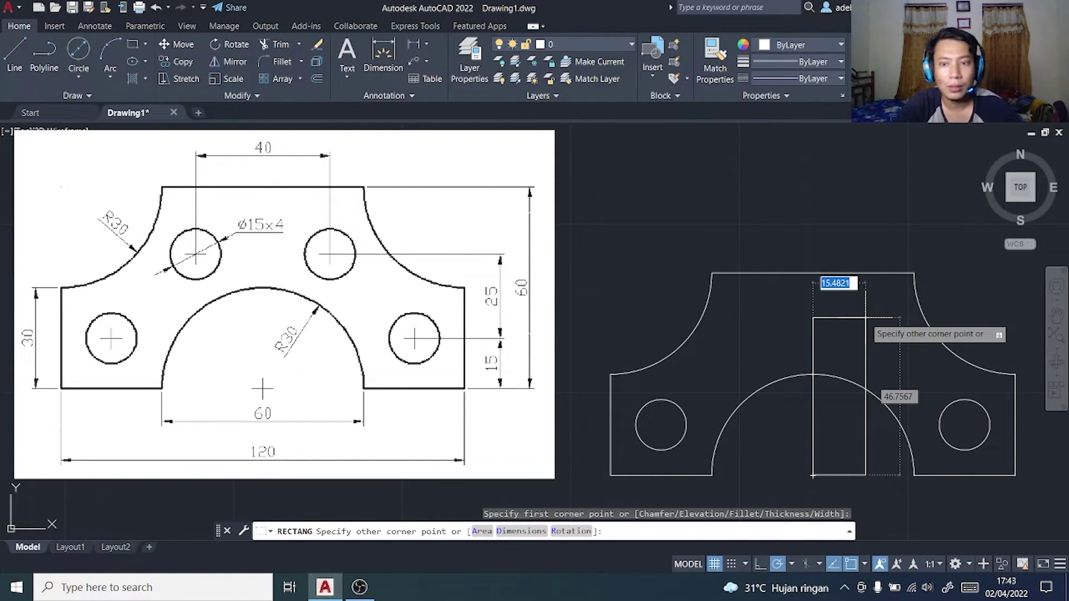
{"action": "type", "text": "20"}
{"action": "key", "text": "Tab"}
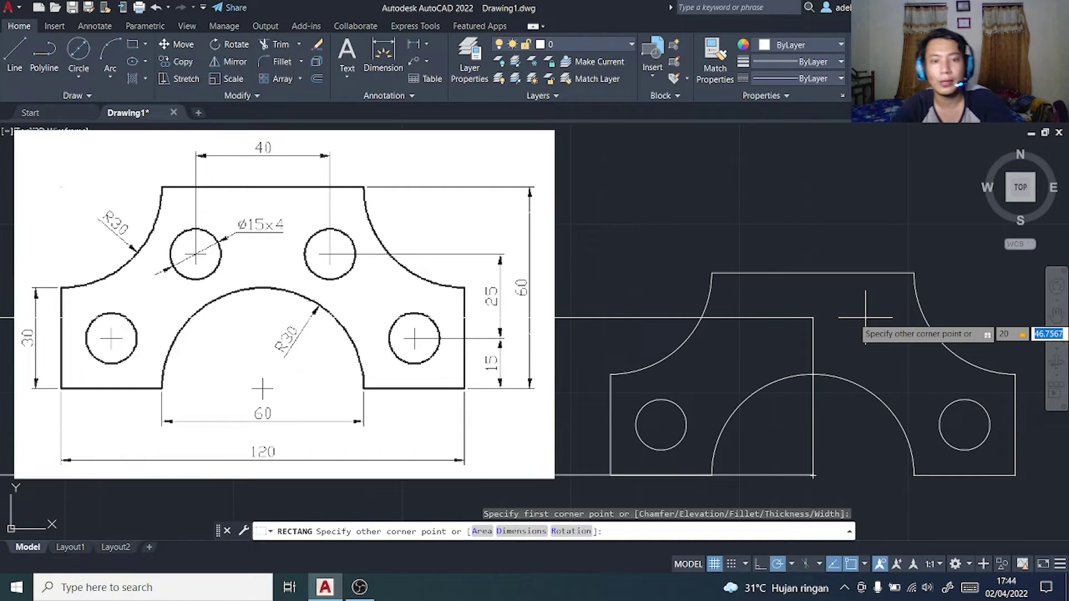
{"action": "type", "text": "40"}
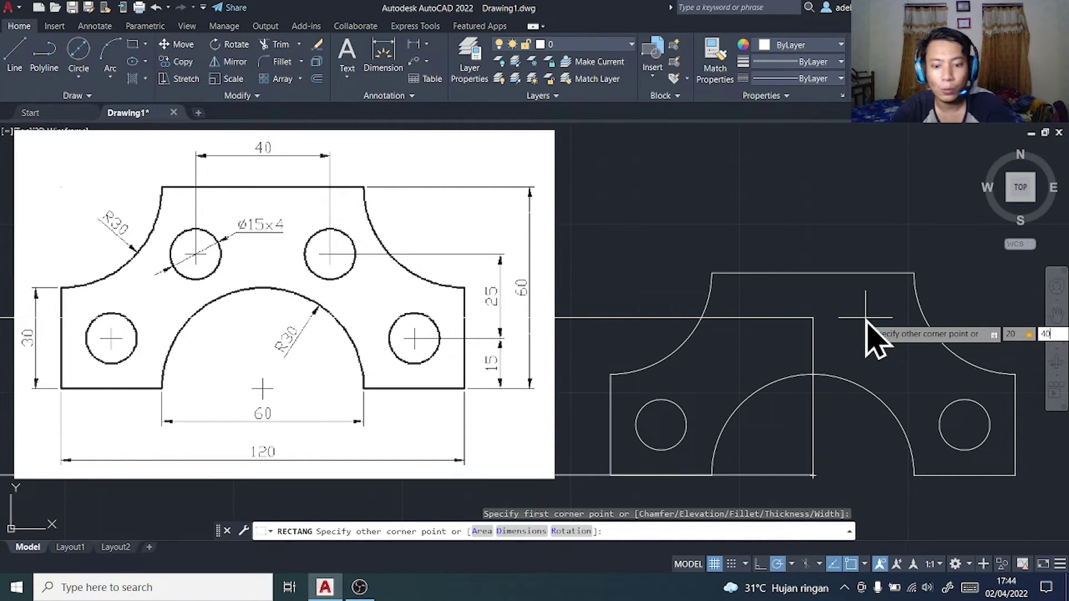
{"action": "key", "text": "Return"}
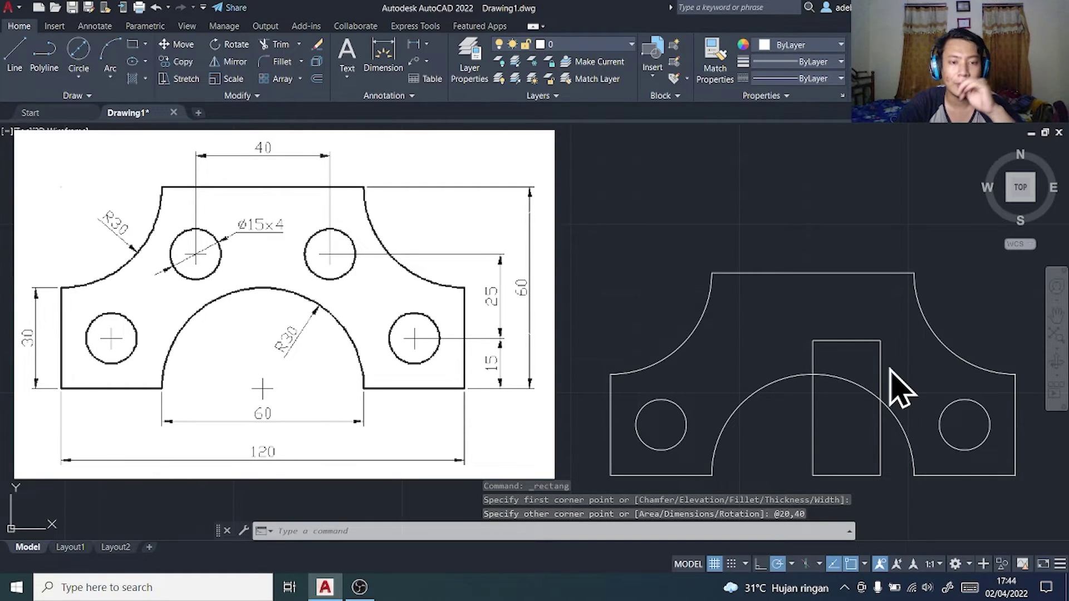
{"action": "right_click", "coordinate": [890, 369]}
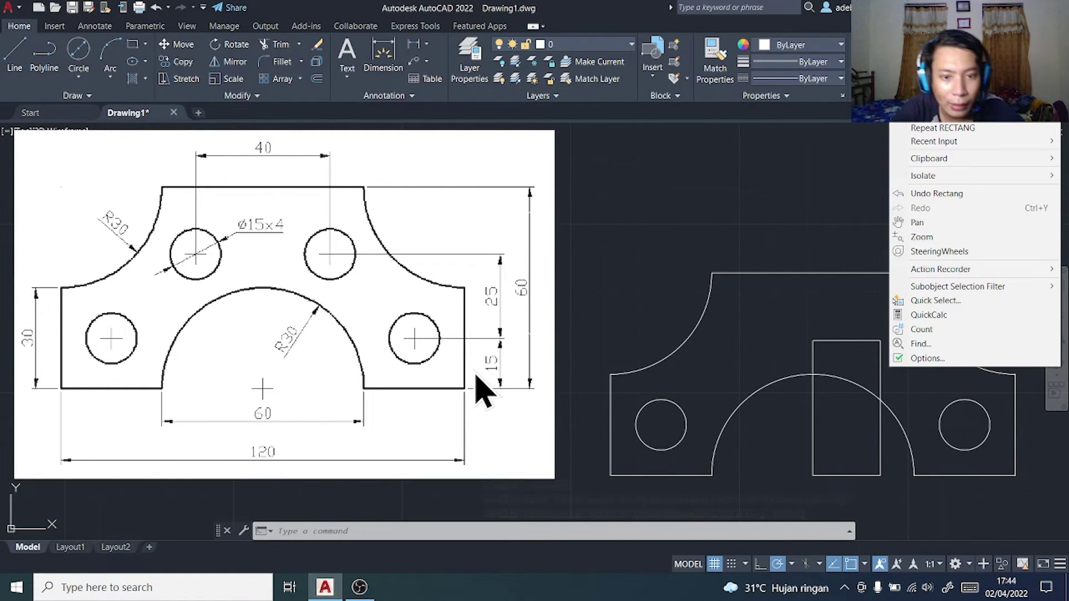
{"action": "left_click", "coordinate": [617, 226]}
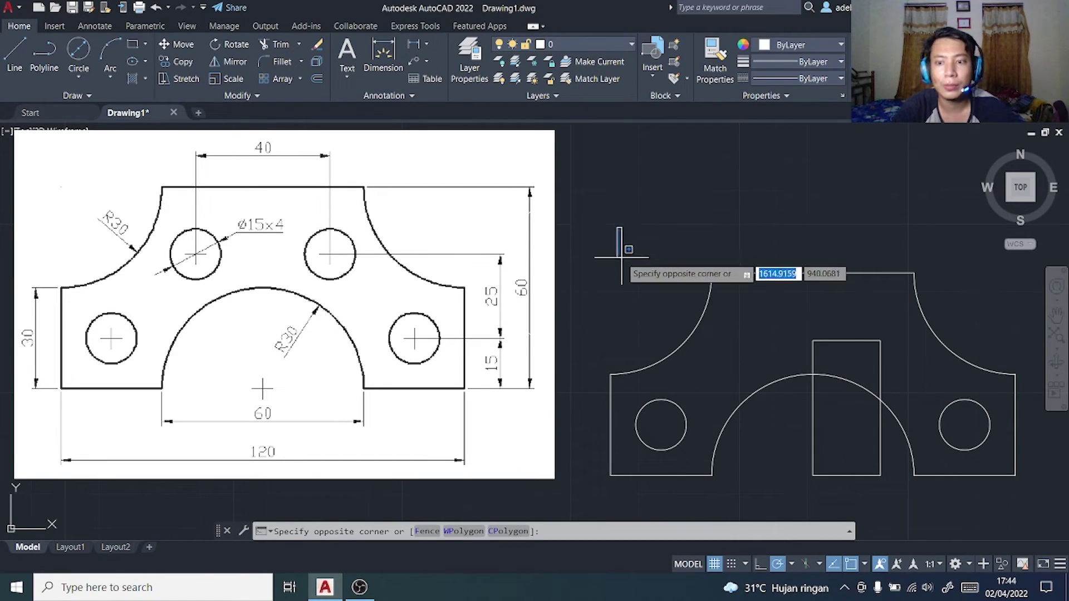
{"action": "left_click", "coordinate": [625, 282]}
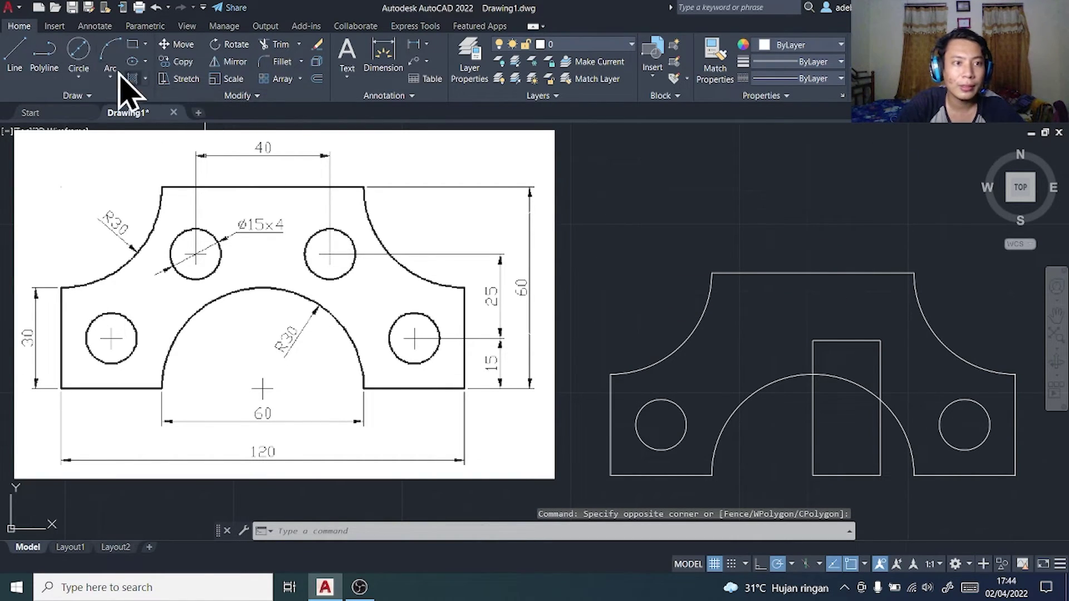
- Draw a Ø15 hole at the rectangle's top-right corner and erase the rectangle
{"action": "left_click", "coordinate": [82, 61]}
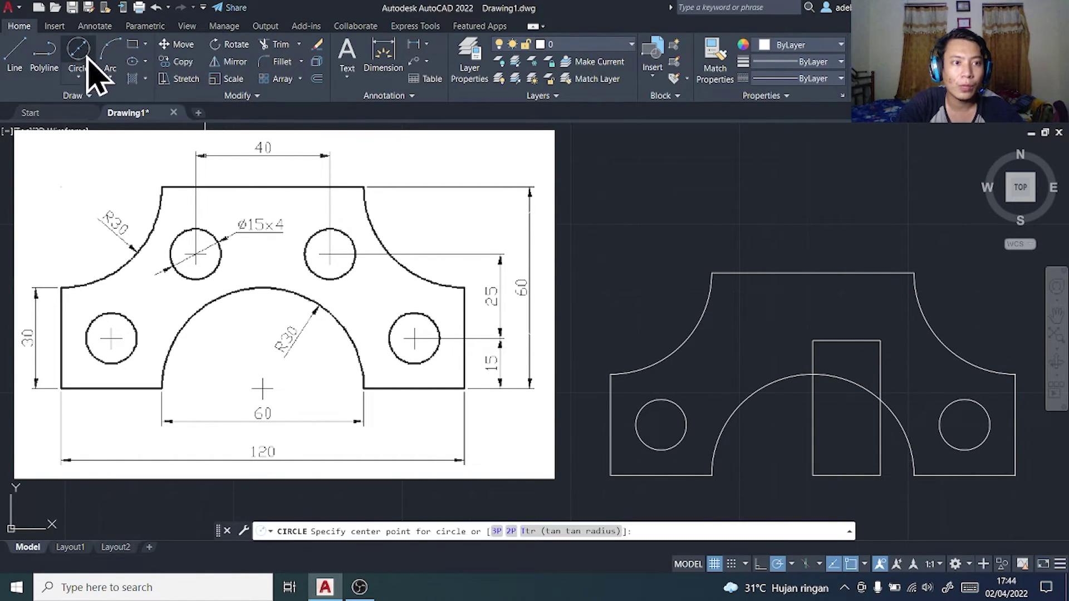
{"action": "left_click", "coordinate": [880, 341]}
{"action": "type", "text": "d"}
{"action": "key", "text": "Return"}
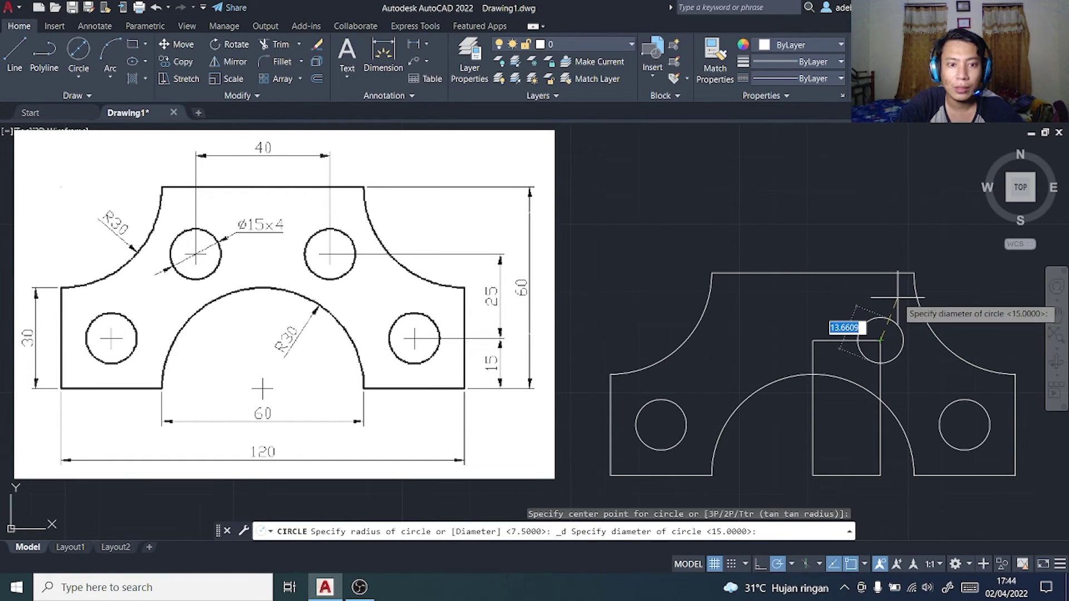
{"action": "type", "text": "15"}
{"action": "key", "text": "Return"}
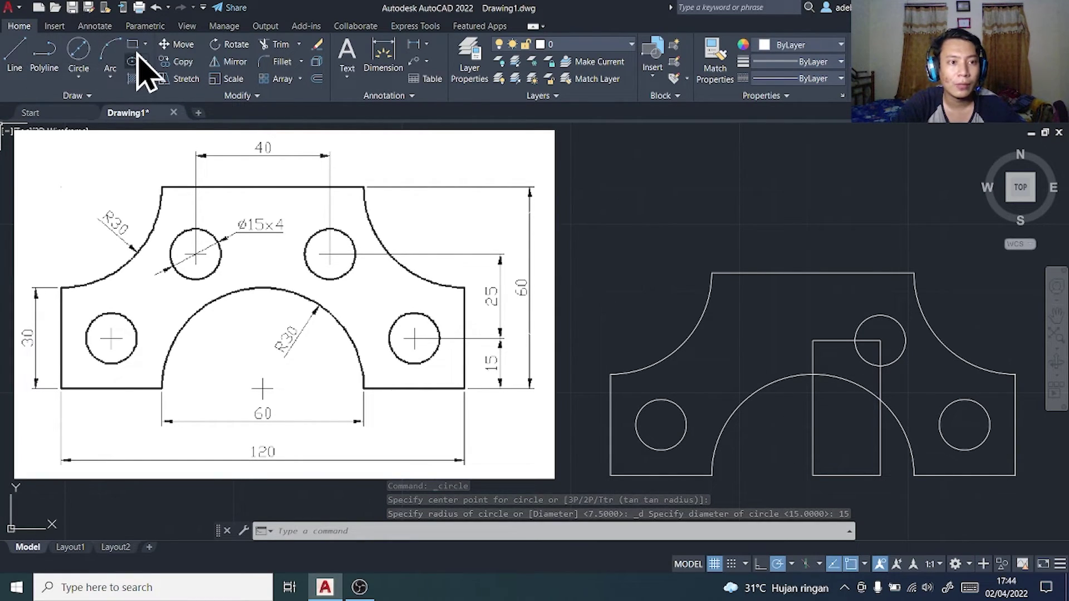
{"action": "key", "text": "Escape"}
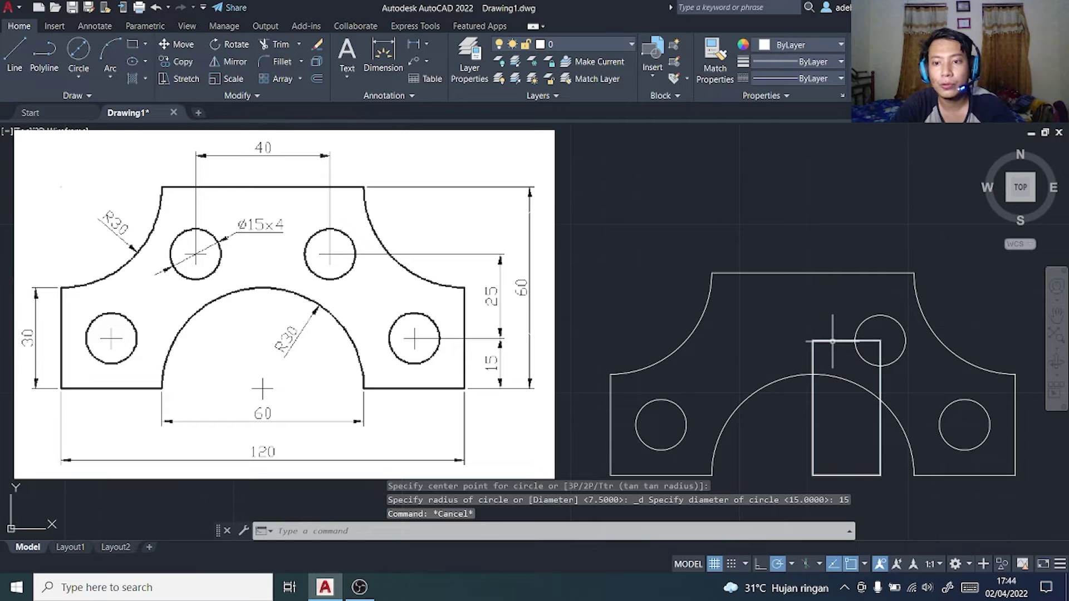
{"action": "left_click", "coordinate": [833, 341]}
{"action": "key", "text": "Delete"}
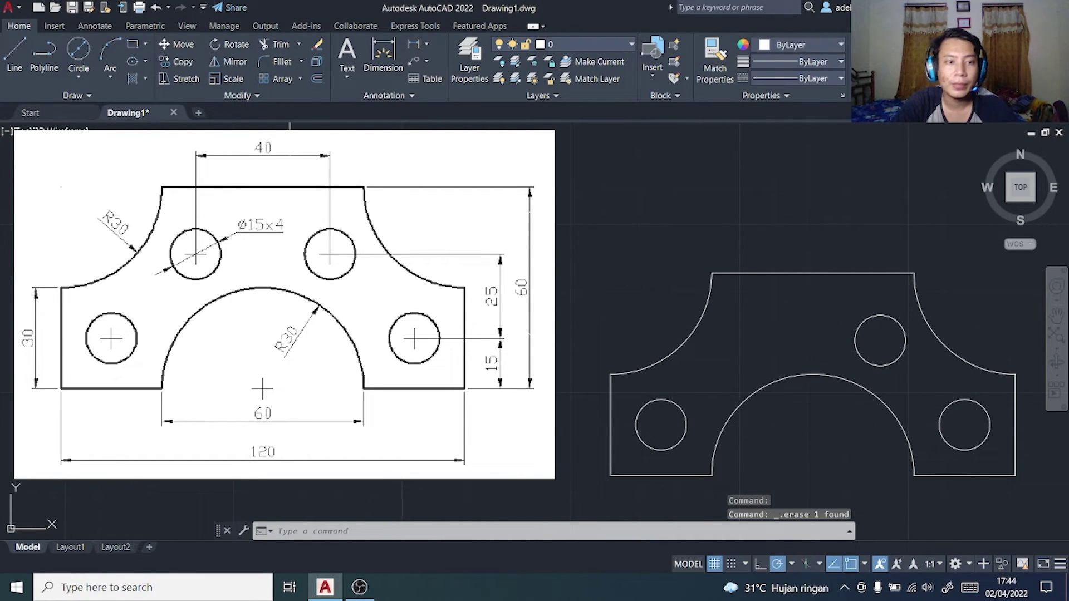
- Draw a -20 × 40 helper rectangle from the plate's bottom centre
{"action": "left_click", "coordinate": [133, 45]}
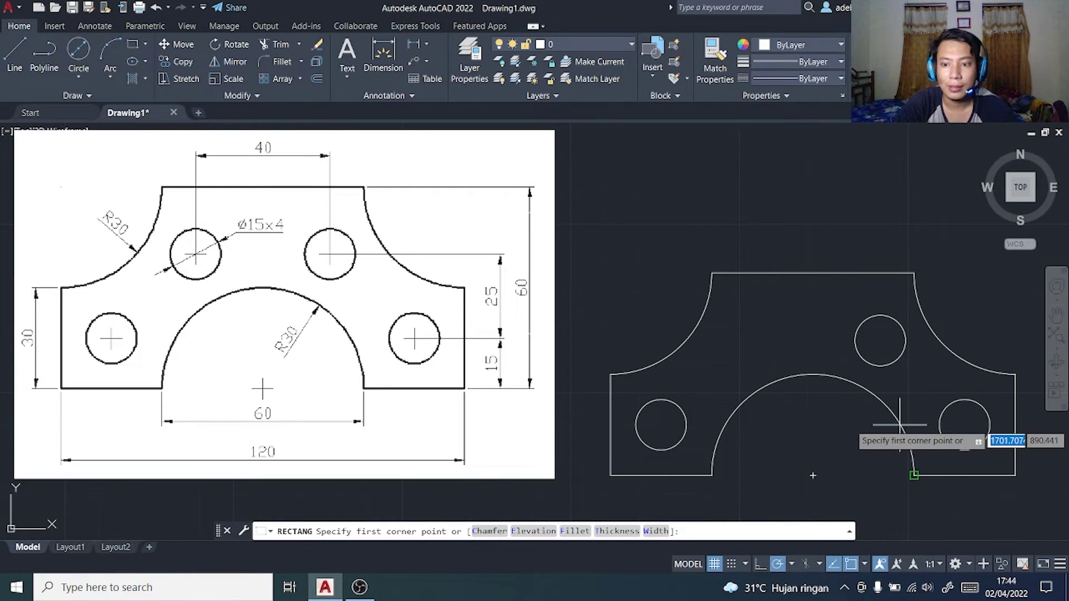
{"action": "left_click", "coordinate": [813, 475]}
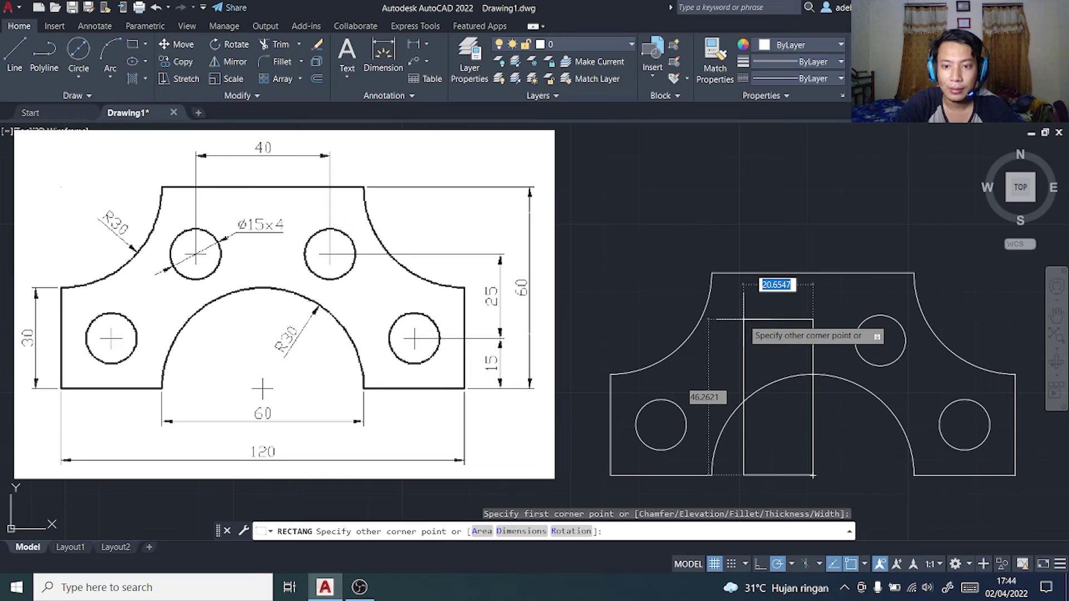
{"action": "type", "text": "-20"}
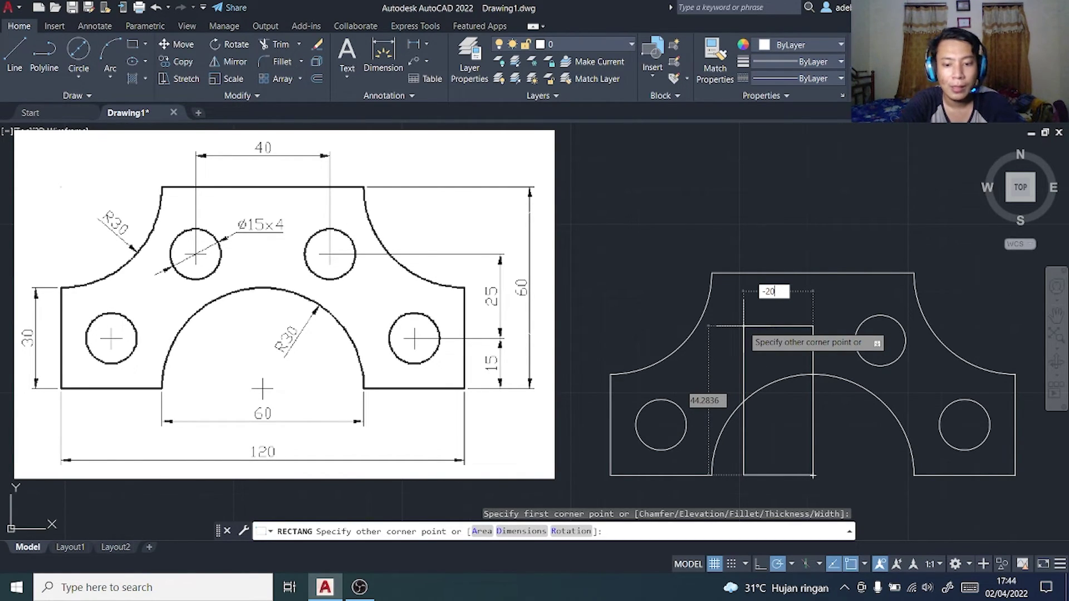
{"action": "key", "text": "Tab"}
{"action": "type", "text": "40"}
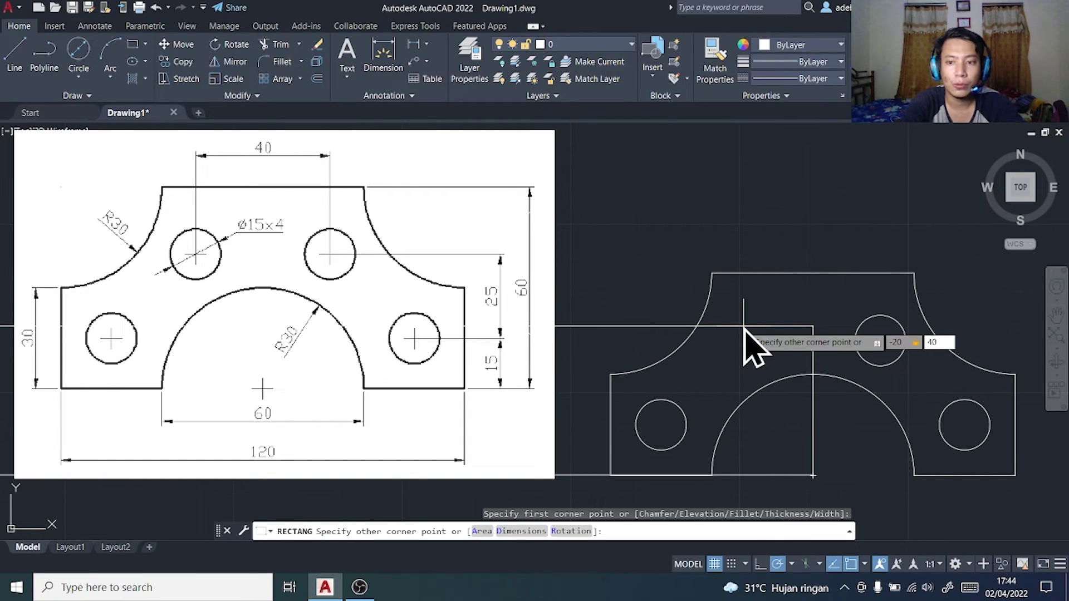
{"action": "key", "text": "Return"}
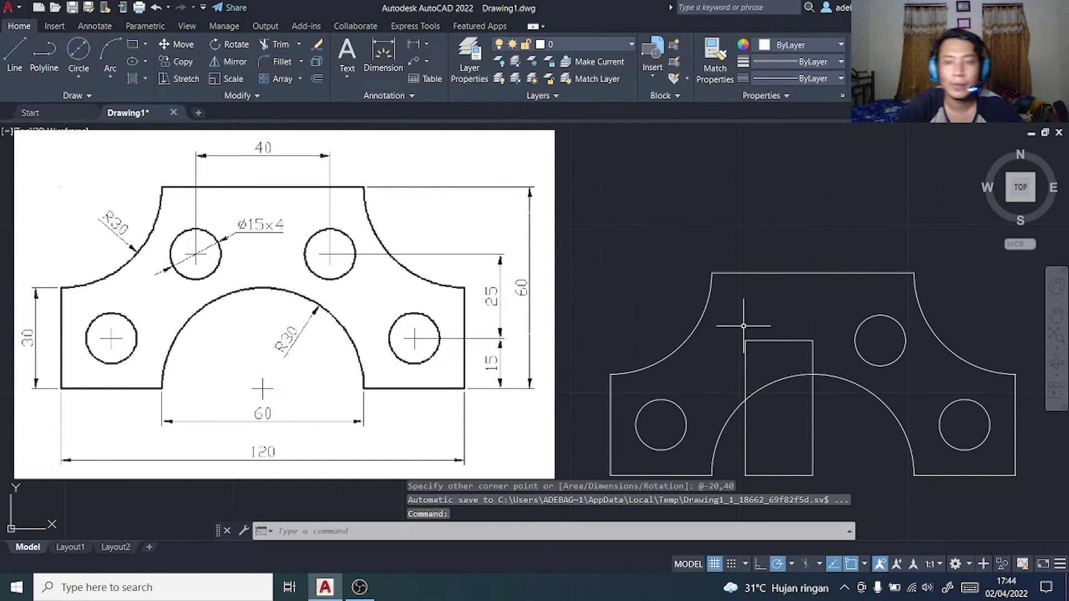
- Draw a Ø15 hole at the rectangle's top-left corner and erase the rectangle
{"action": "left_click", "coordinate": [79, 56]}
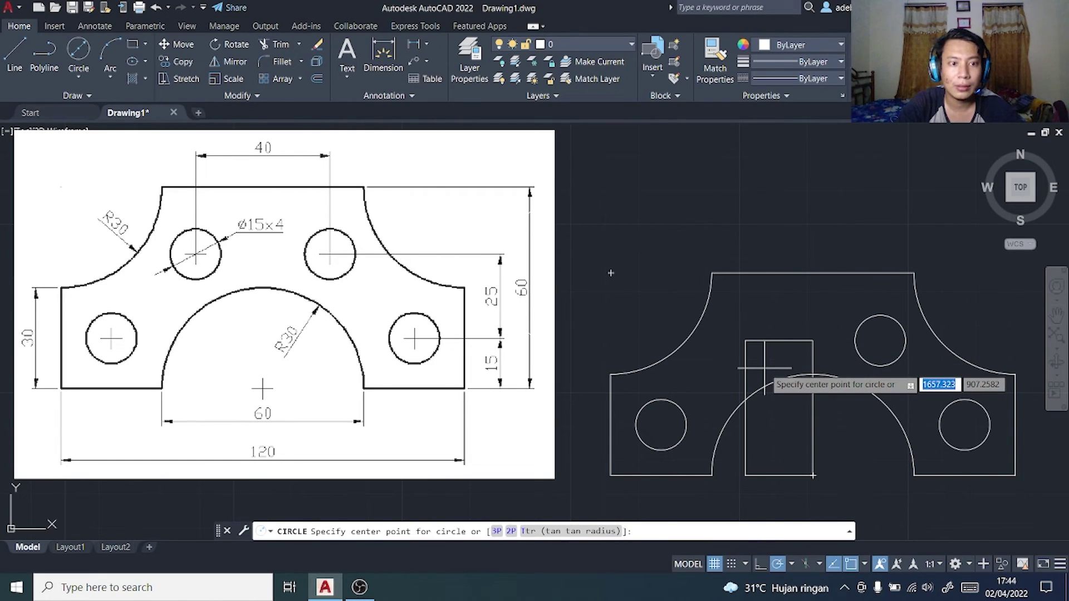
{"action": "left_click", "coordinate": [745, 341]}
{"action": "type", "text": "d"}
{"action": "key", "text": "Return"}
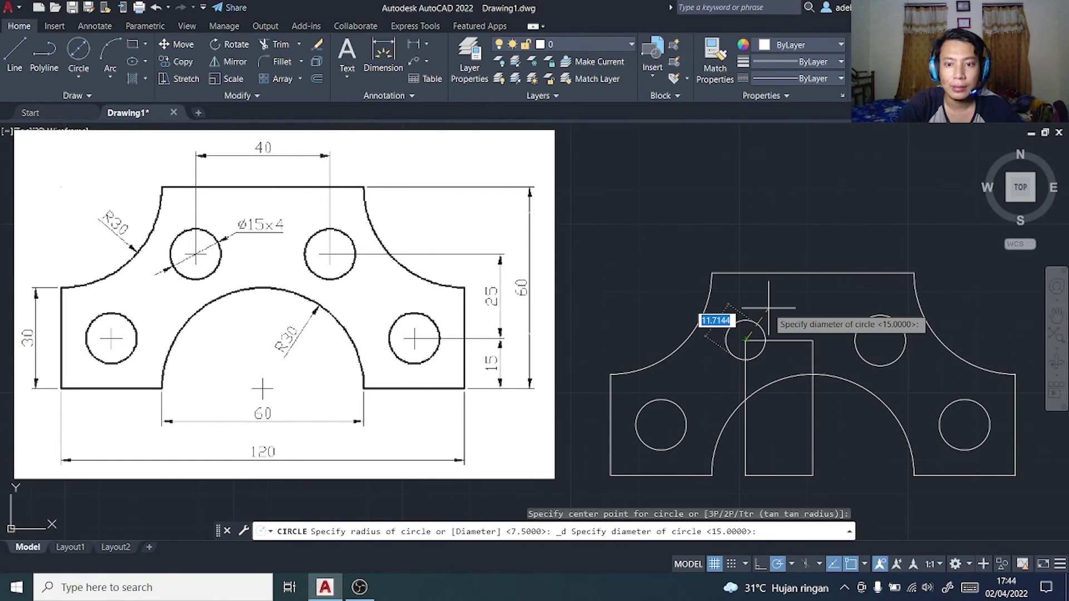
{"action": "type", "text": "15"}
{"action": "key", "text": "Return"}
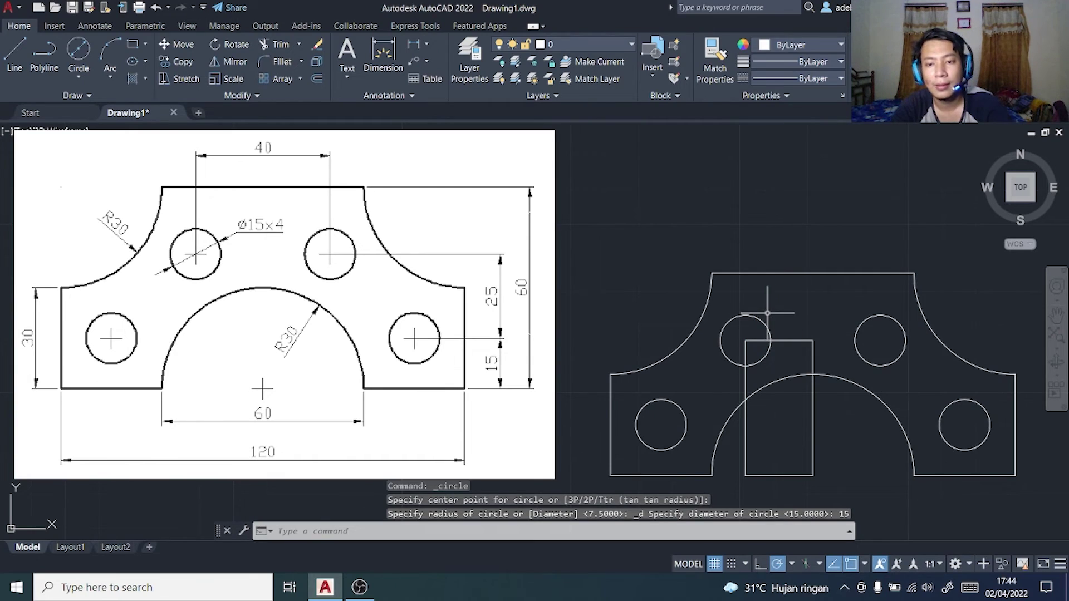
{"action": "key", "text": "Escape"}
{"action": "left_click", "coordinate": [787, 340]}
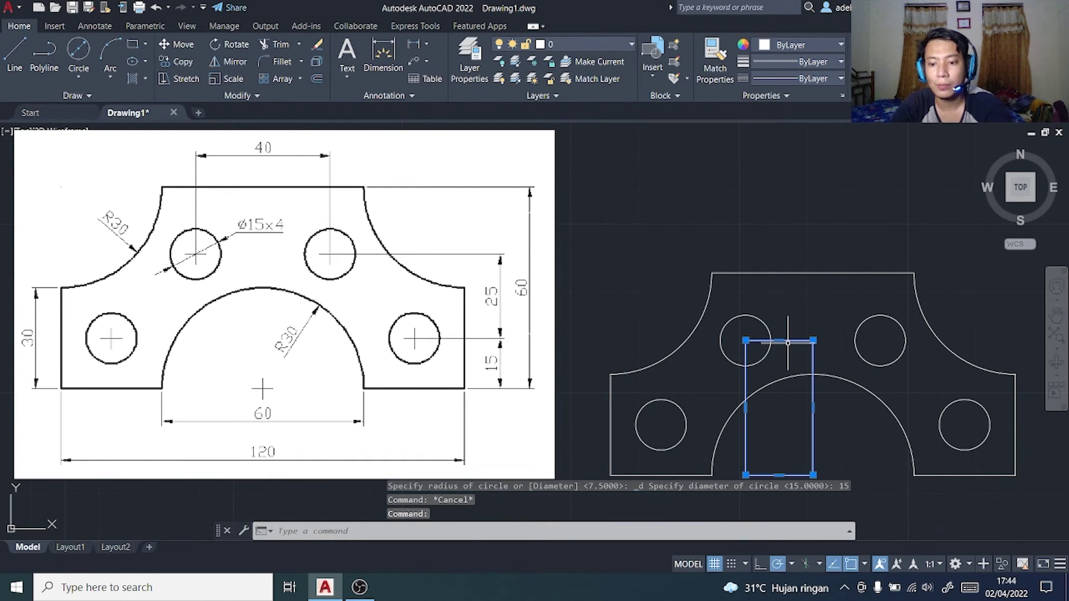
{"action": "key", "text": "Delete"}
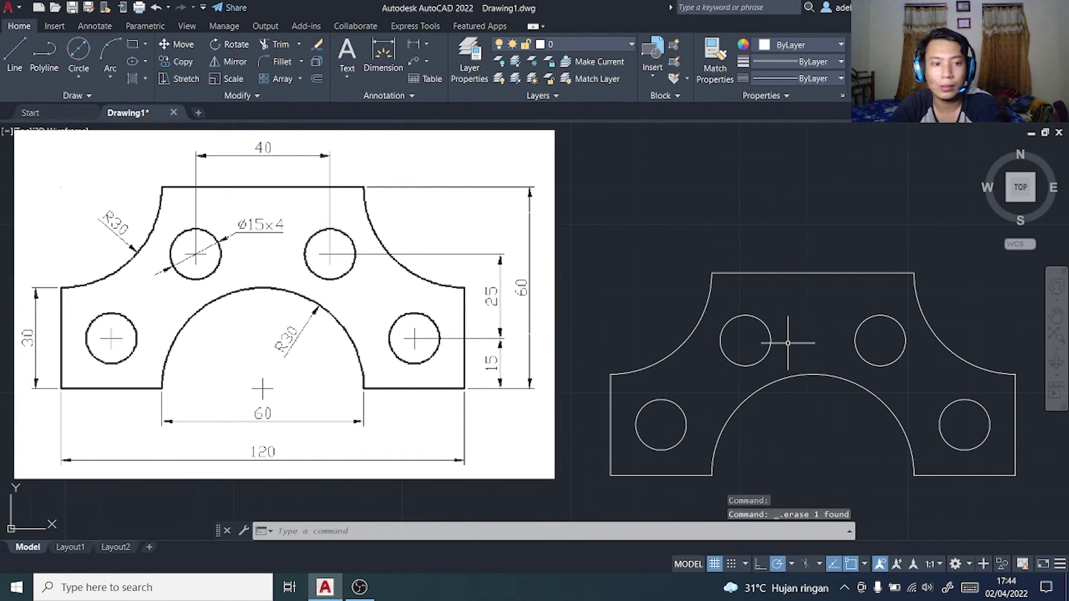
{"action": "middle_click_drag", "start_coordinate": [860, 423], "coordinate": [825, 387]}
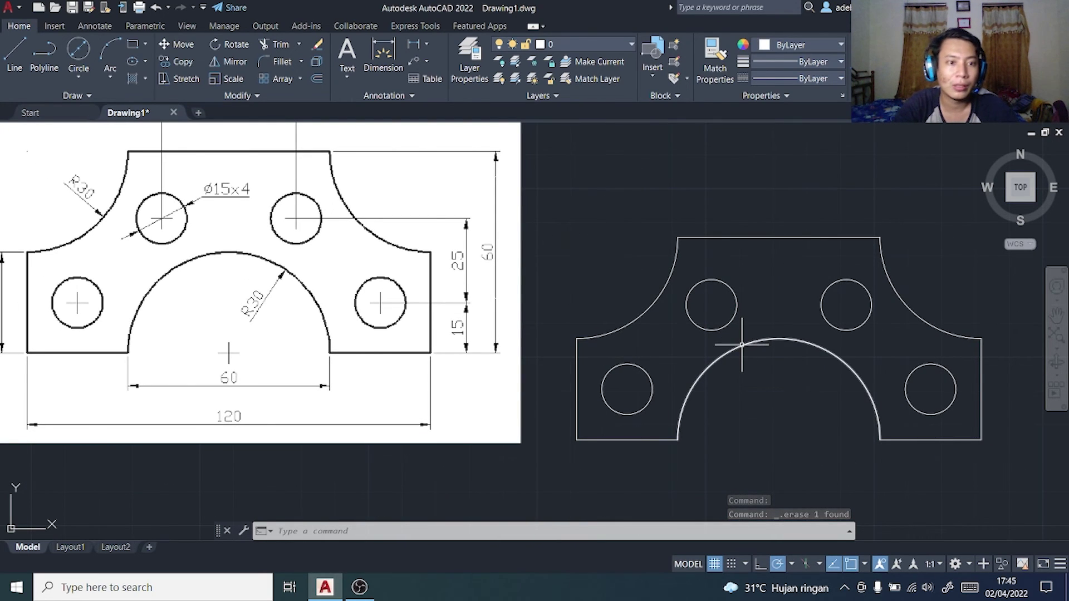
{"action": "mouse_move", "coordinate": [778, 354]}
{"action": "middle_mouse_down"}
{"action": "mouse_move", "coordinate": [776, 406]}
{"action": "mouse_move", "coordinate": [821, 399]}
{"action": "middle_mouse_up"}
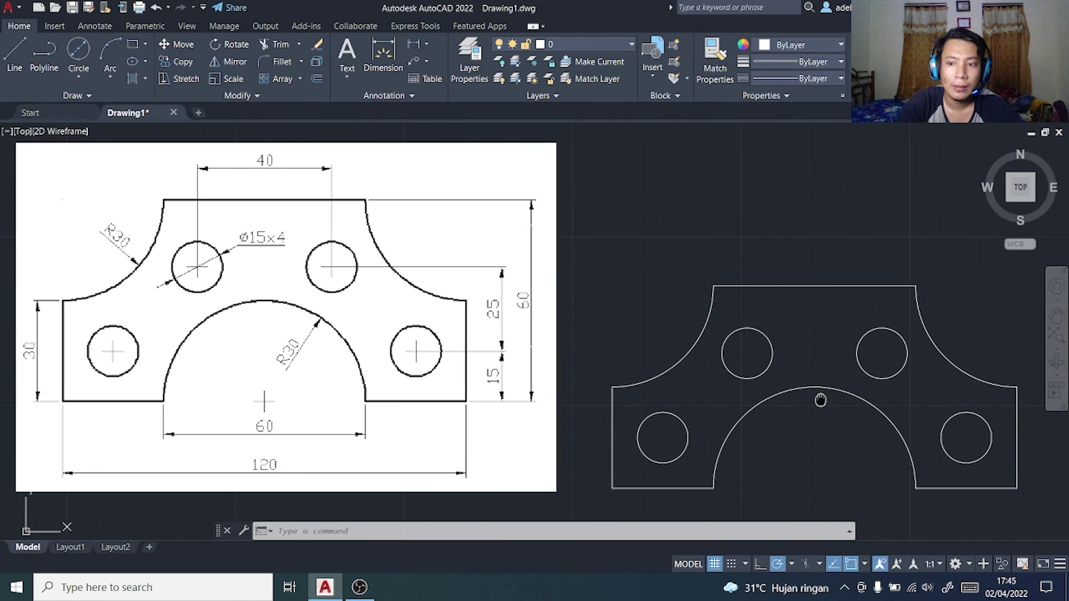